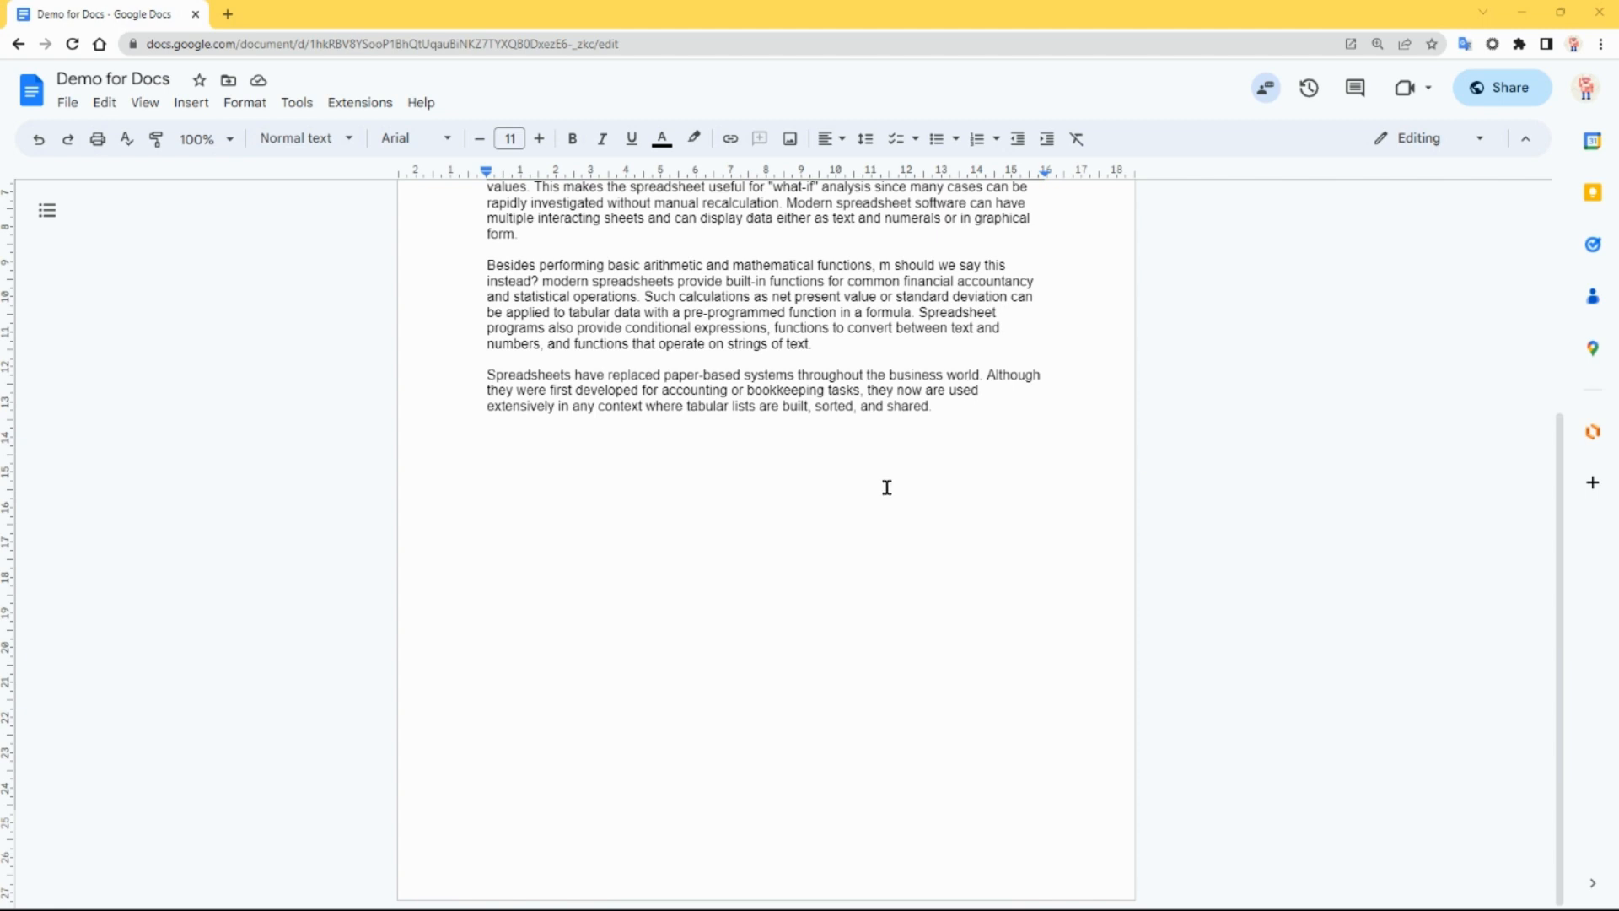
Step: Insert a Meeting notes building block for the "Demo for Docs" calendar event in the empty space below the last paragraph
{"action": "double_click", "coordinate": [490, 495]}
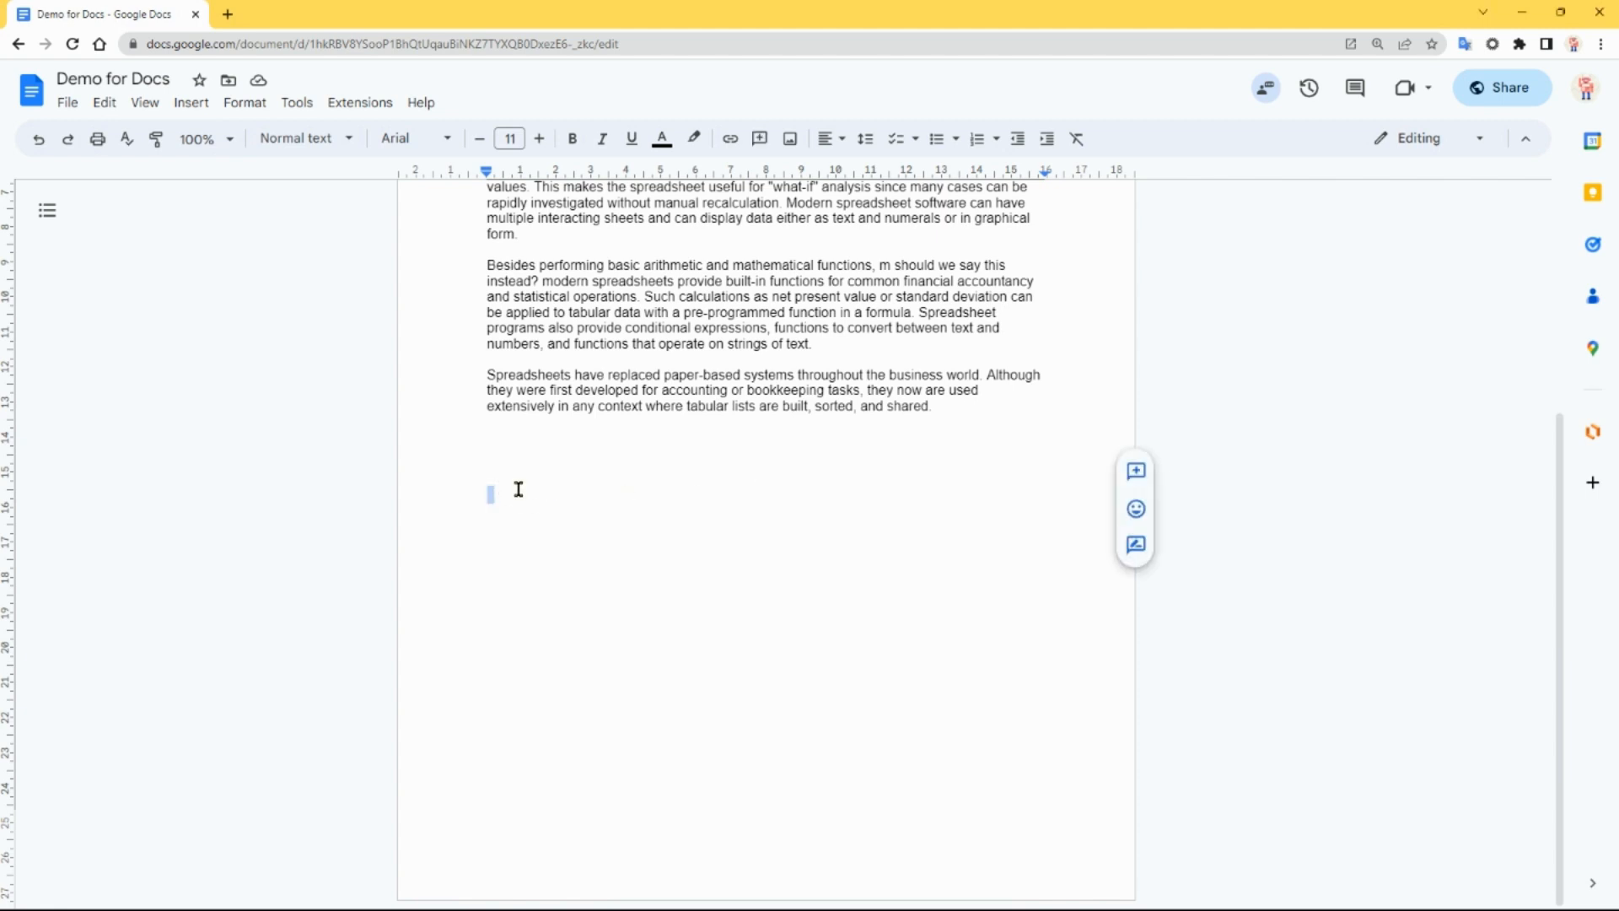
{"action": "left_click", "coordinate": [521, 489]}
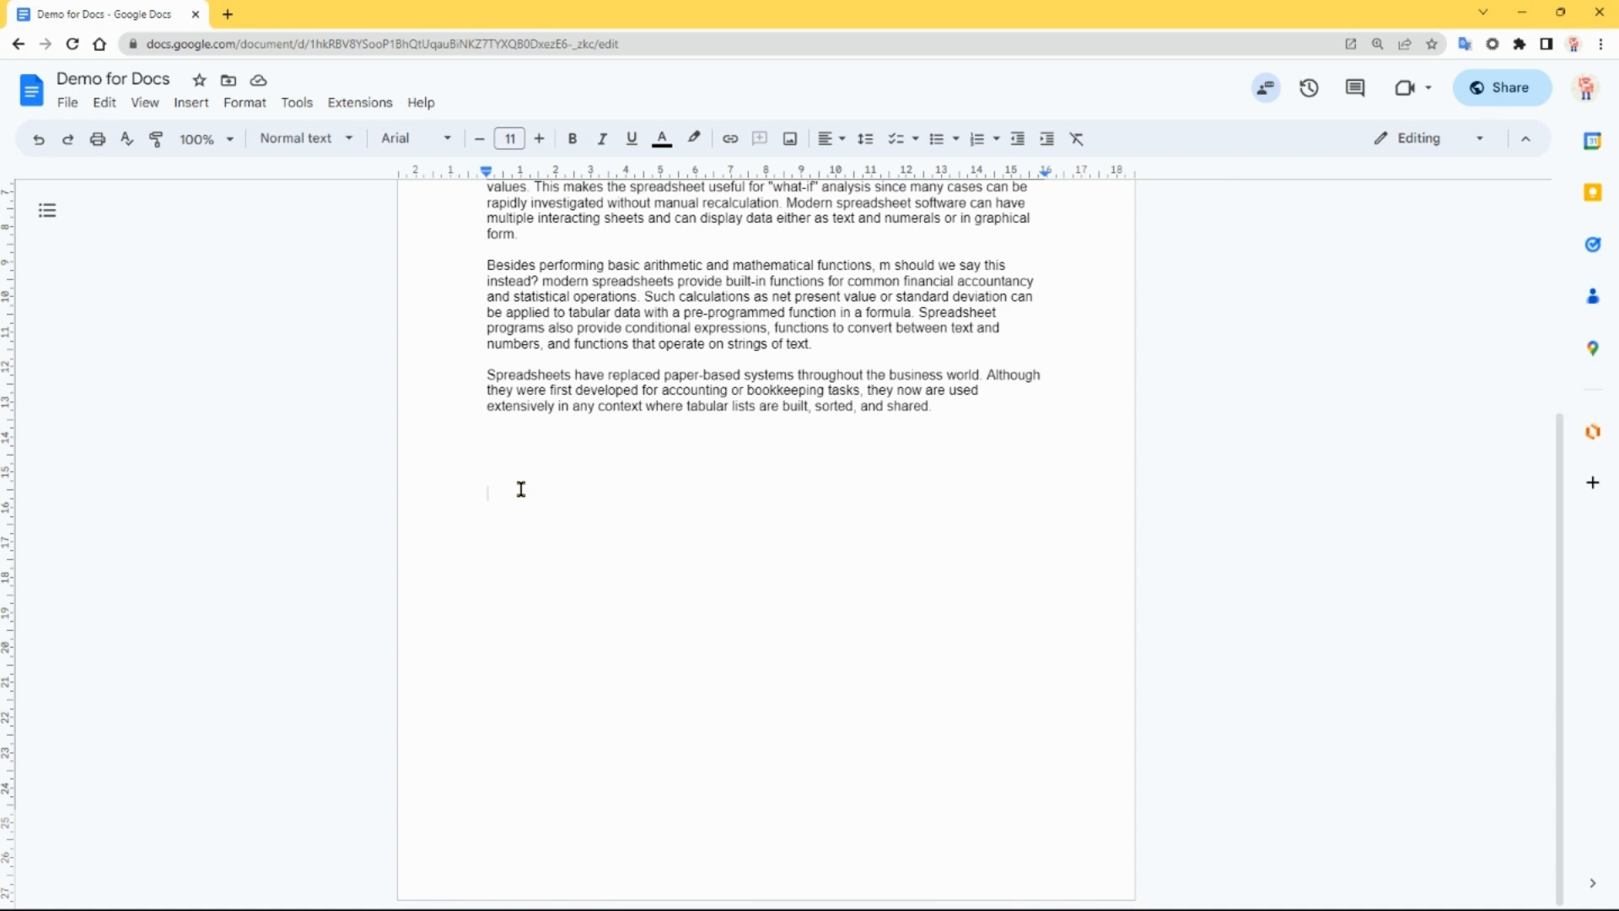
{"action": "type", "text": "@"}
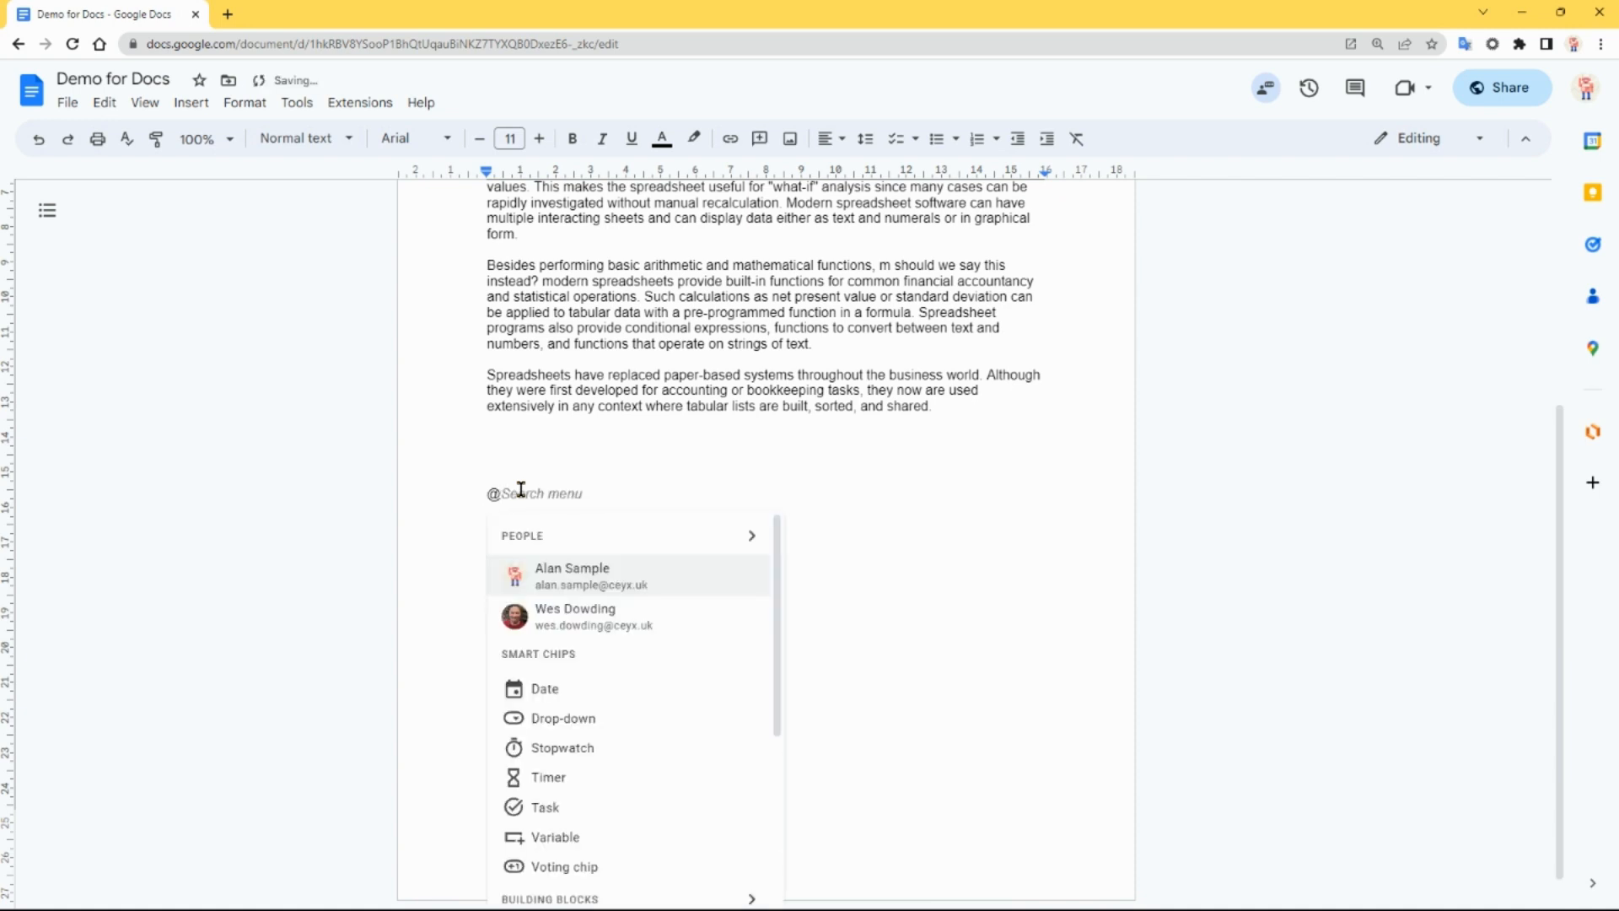
{"action": "scroll", "coordinate": [625, 665], "scroll_direction": "down", "scroll_amount": 2}
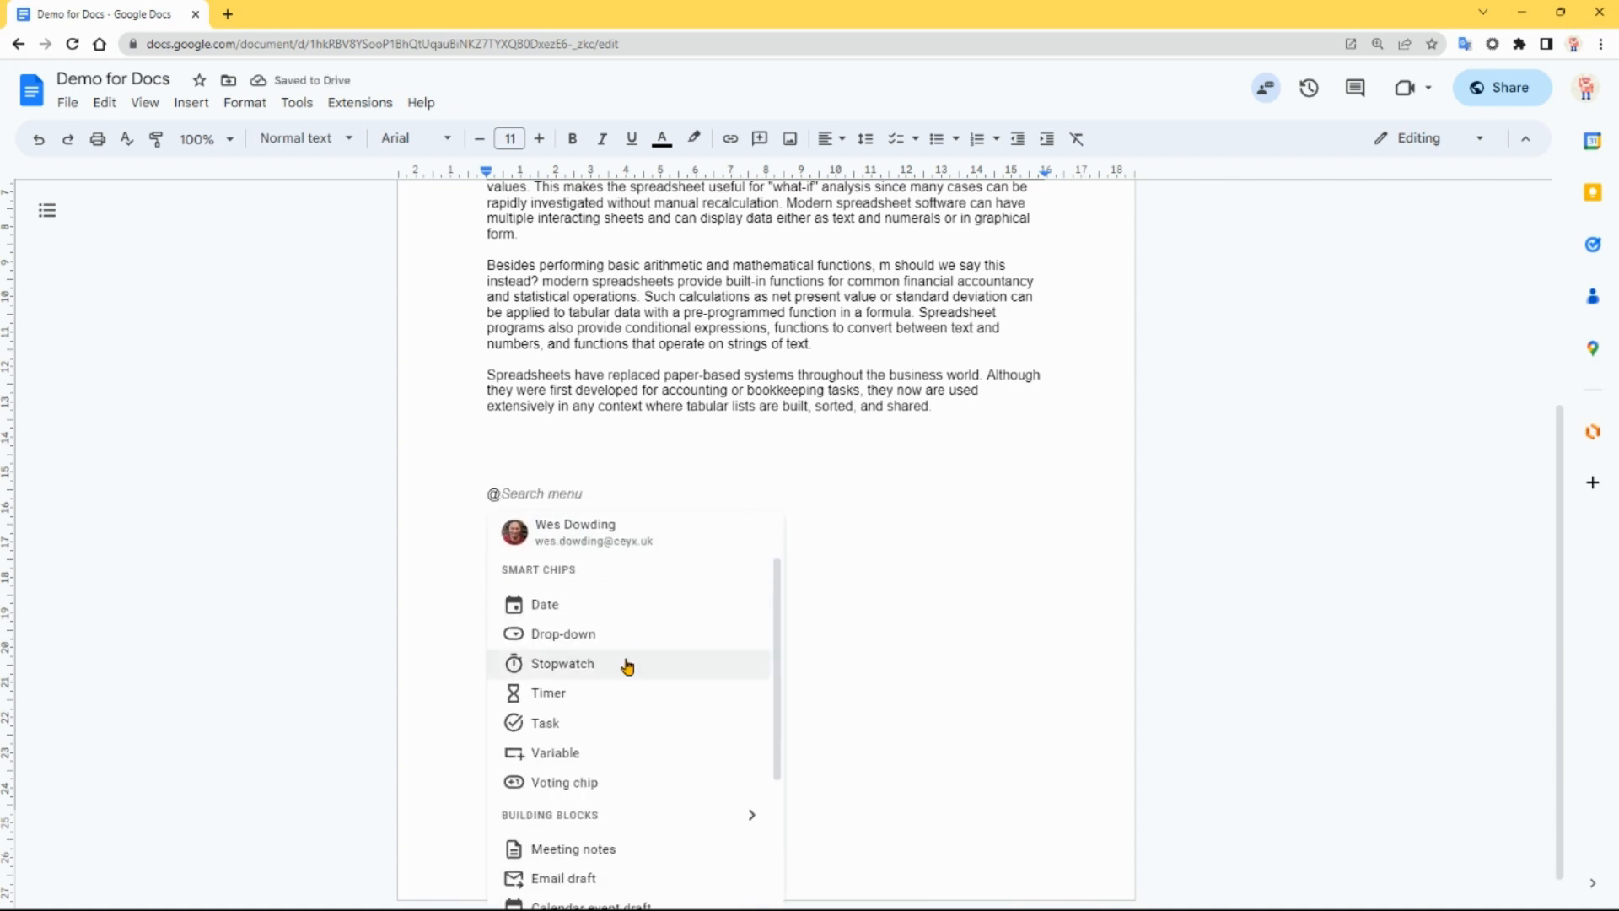
{"action": "scroll", "coordinate": [630, 646], "scroll_direction": "down", "scroll_amount": 1}
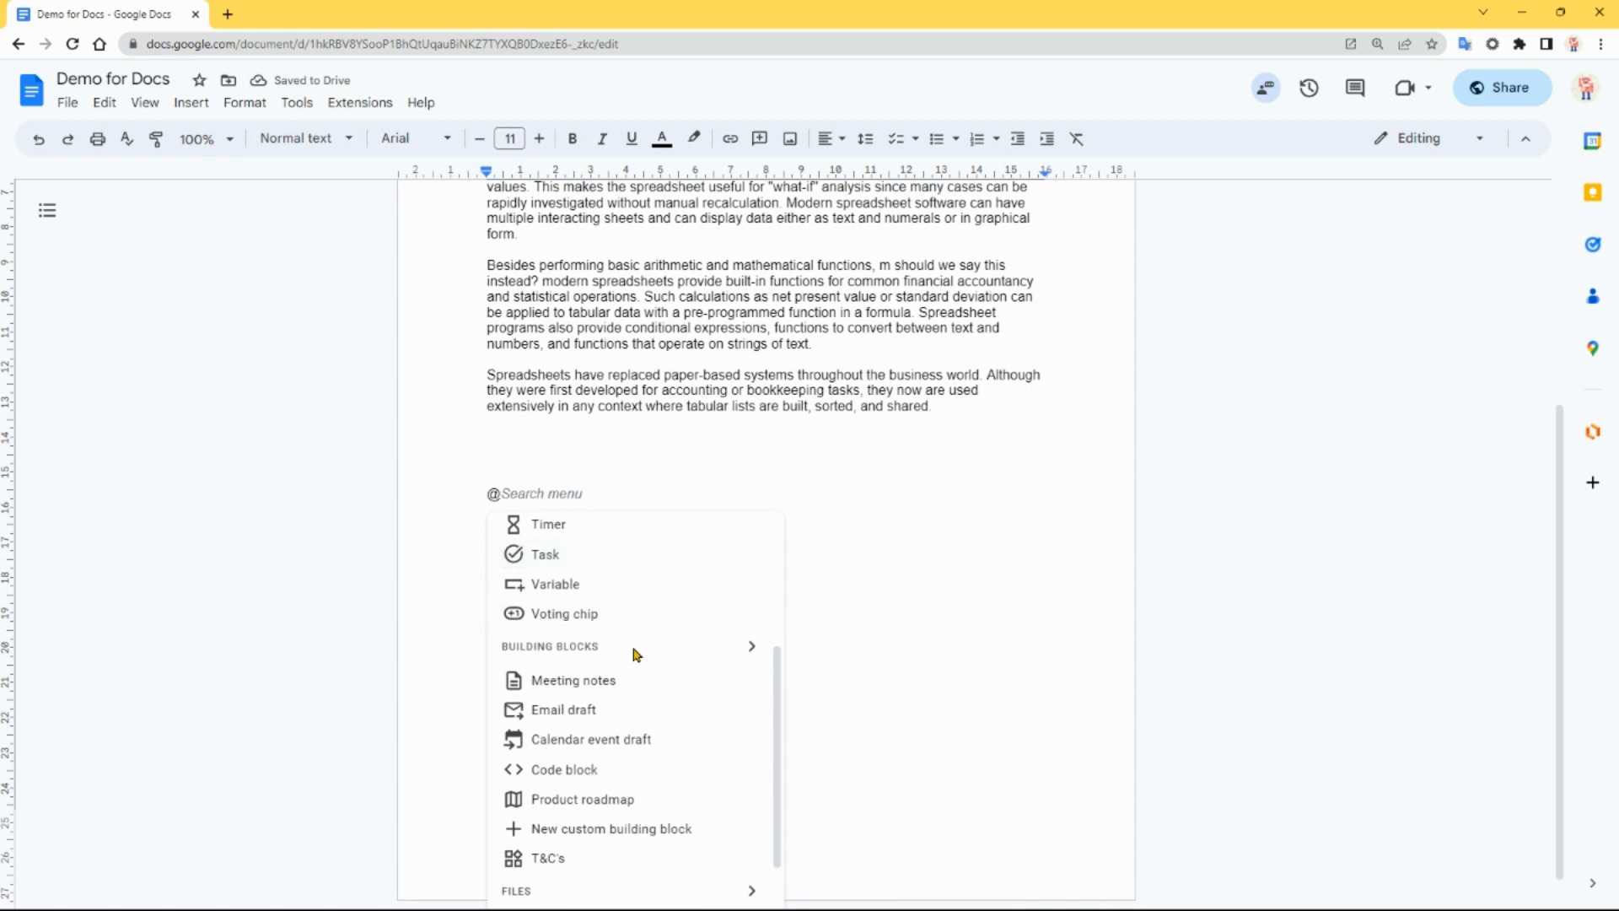
{"action": "scroll", "coordinate": [634, 653], "scroll_direction": "down", "scroll_amount": 1}
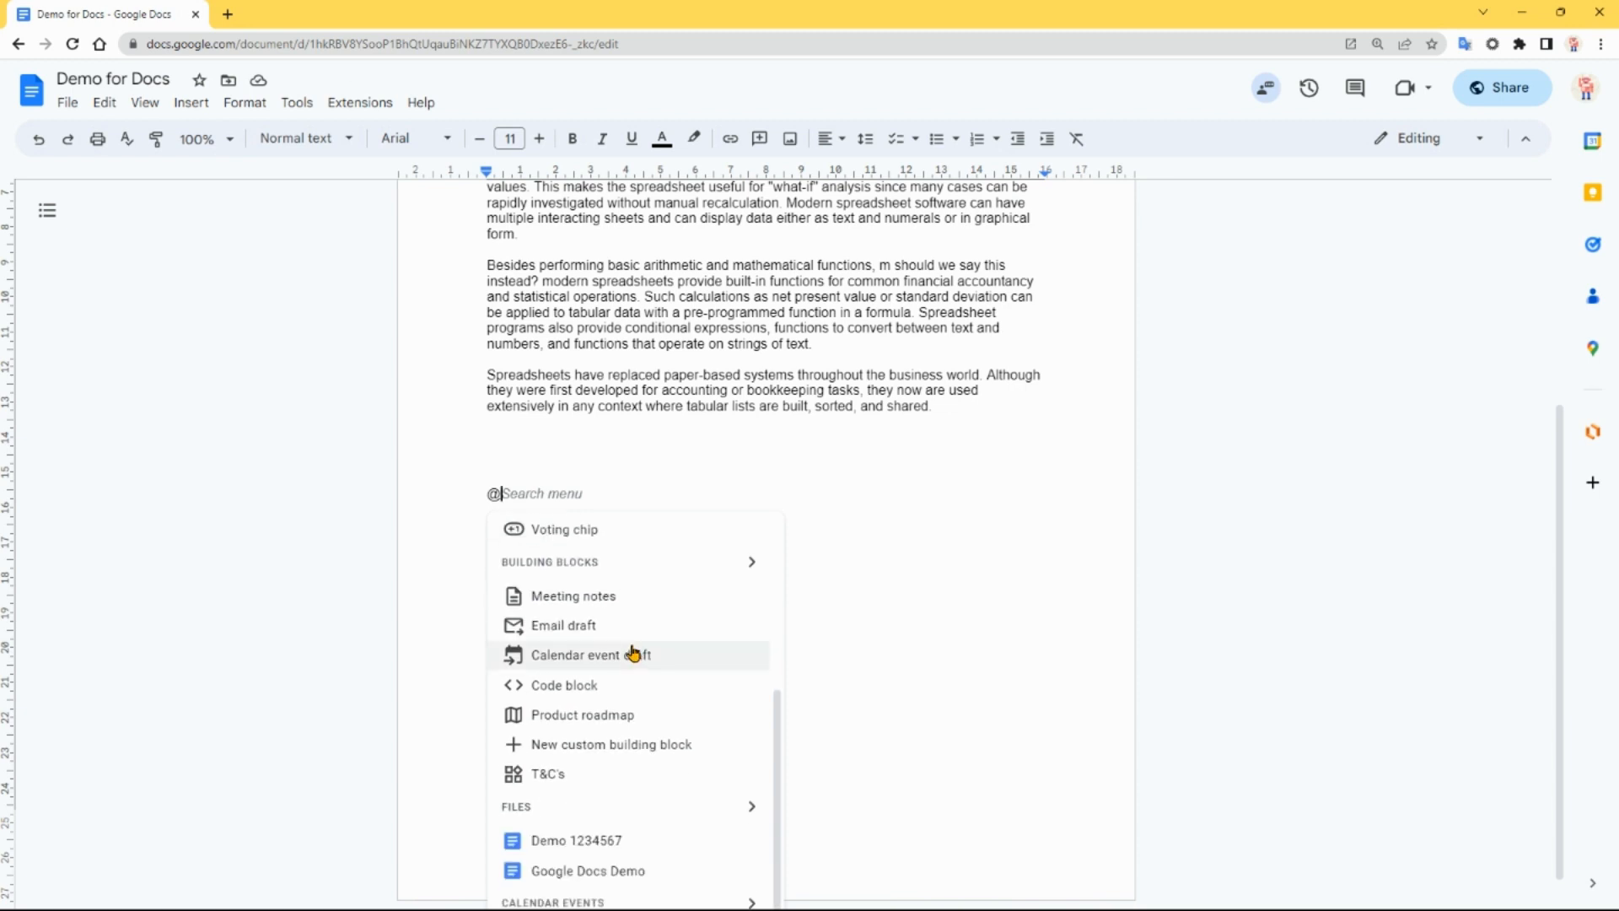
{"action": "left_click", "coordinate": [649, 606]}
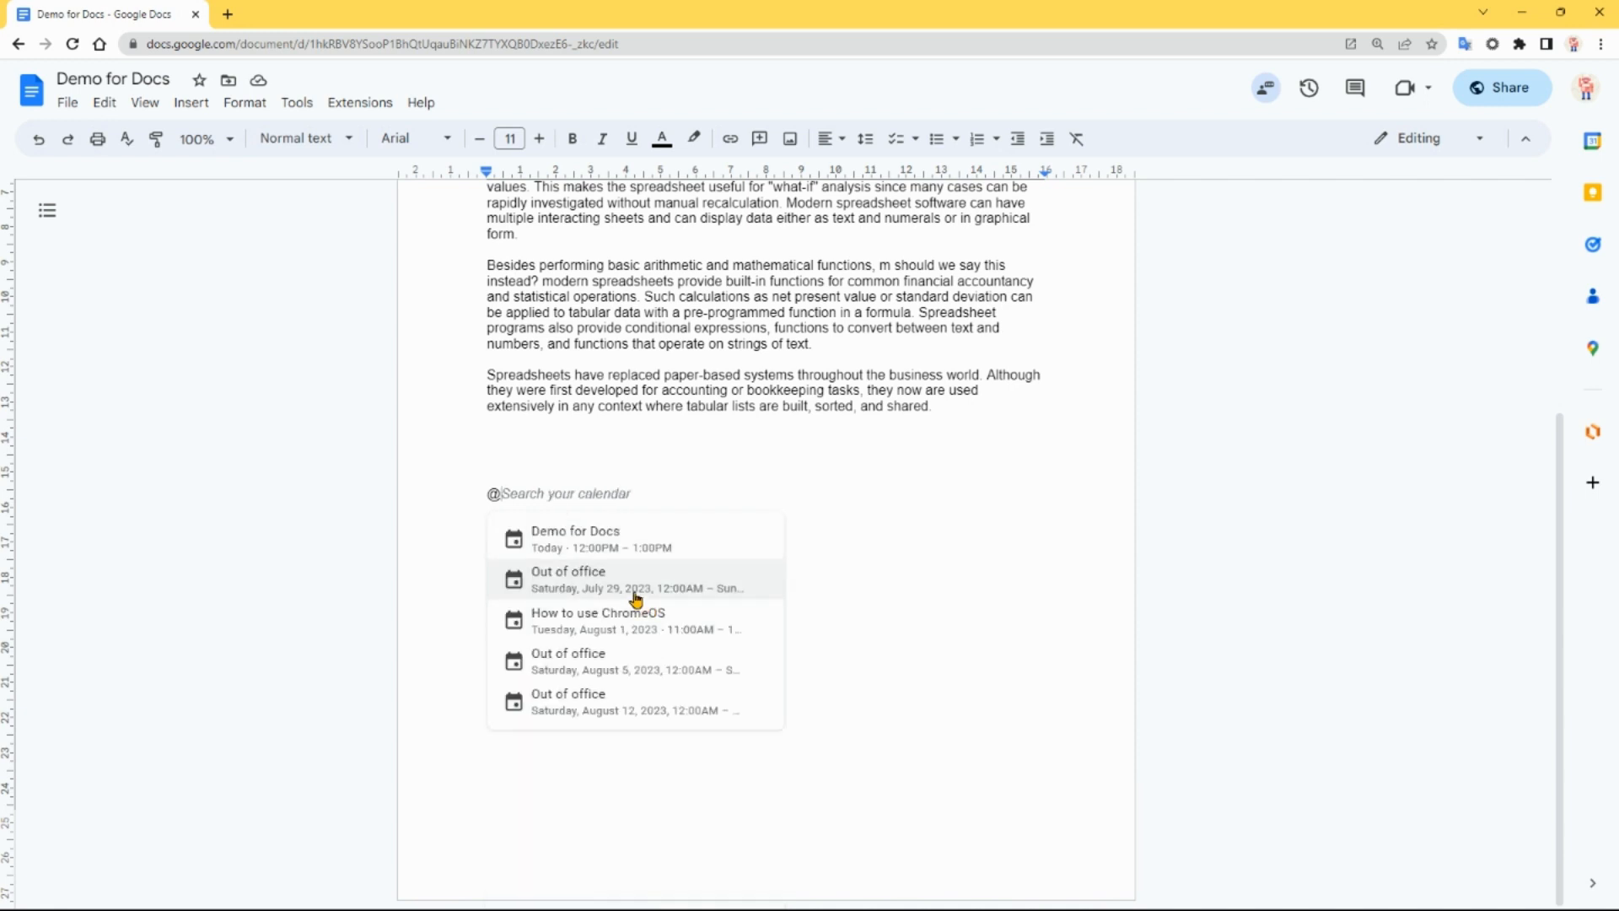
{"action": "left_click", "coordinate": [647, 549]}
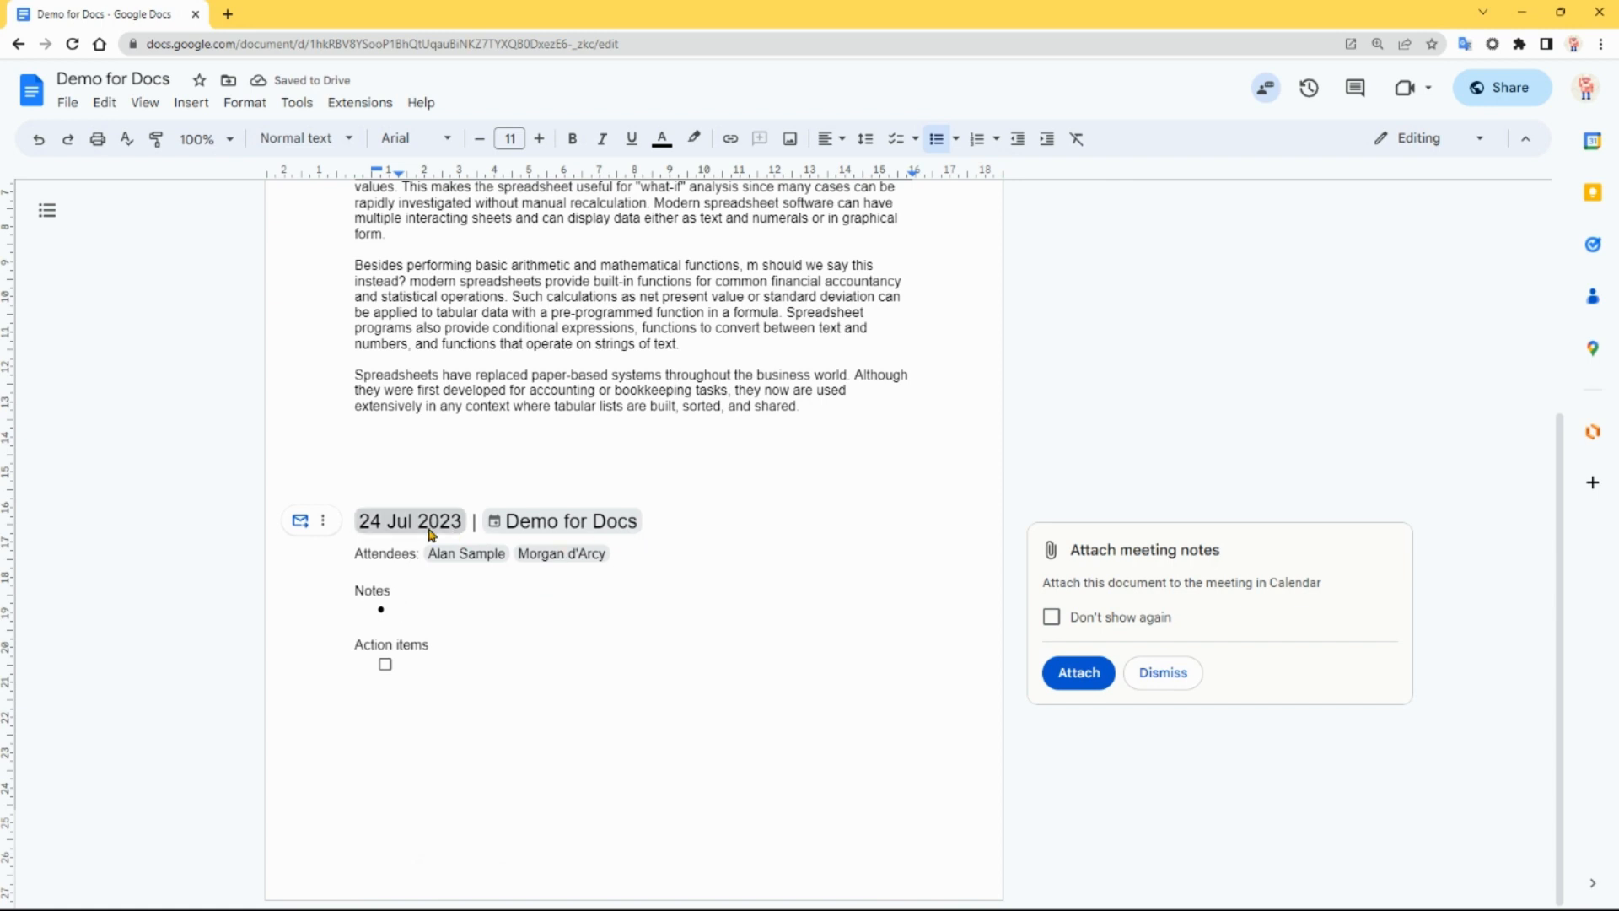
{"action": "mouse_move", "coordinate": [537, 530]}
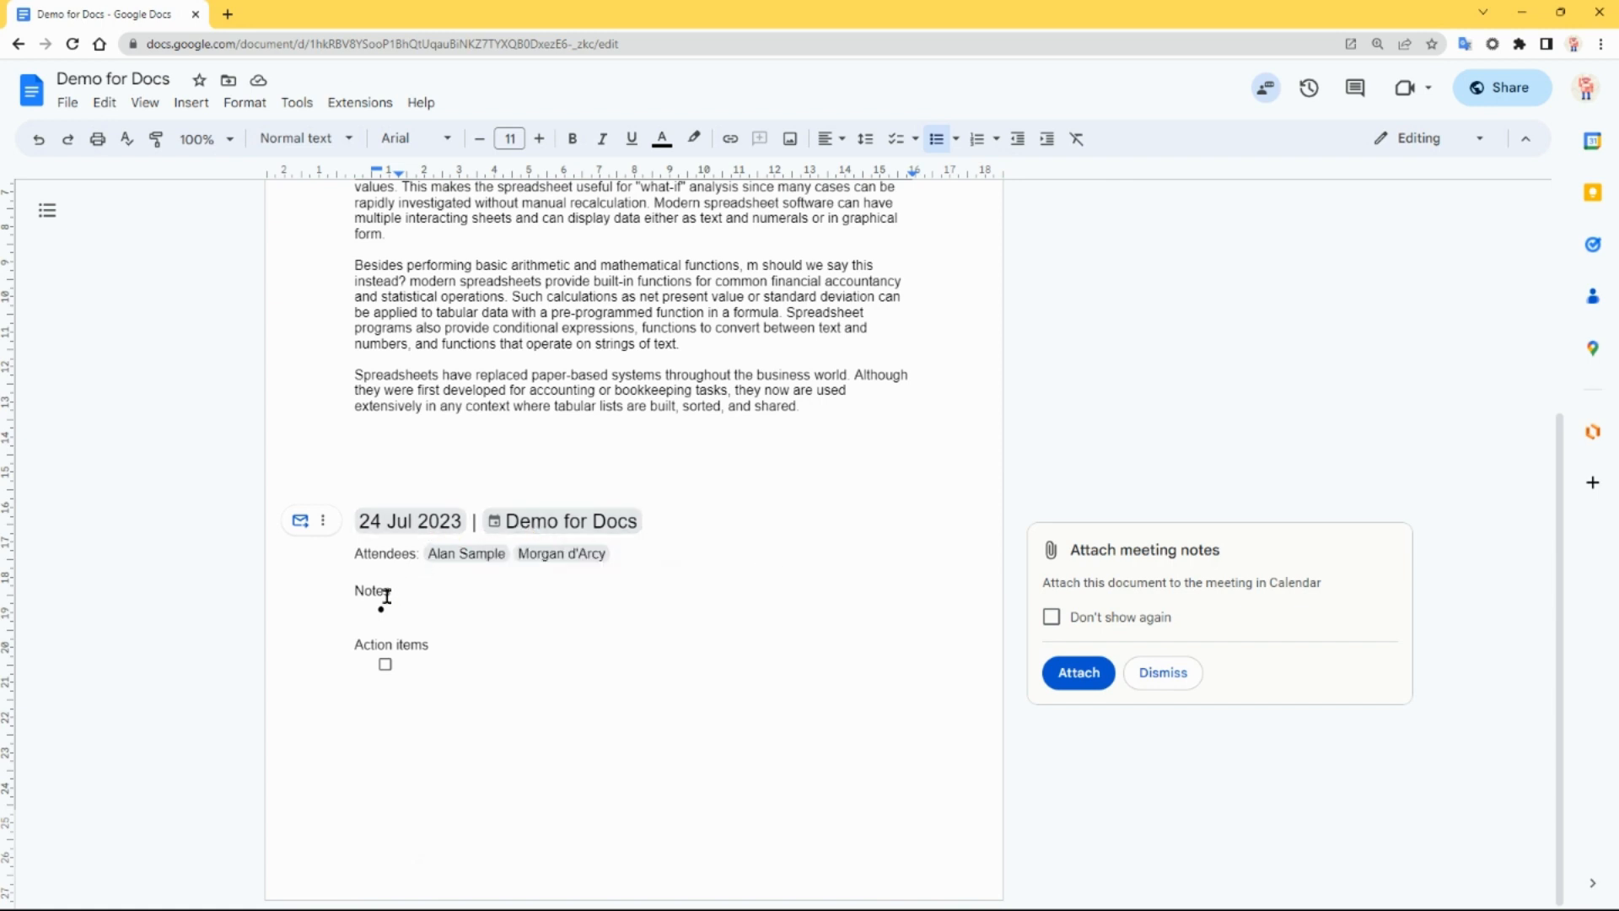
Step: Add "Check" as the first action item in the meeting notes and start another checklist item
{"action": "left_click", "coordinate": [415, 658]}
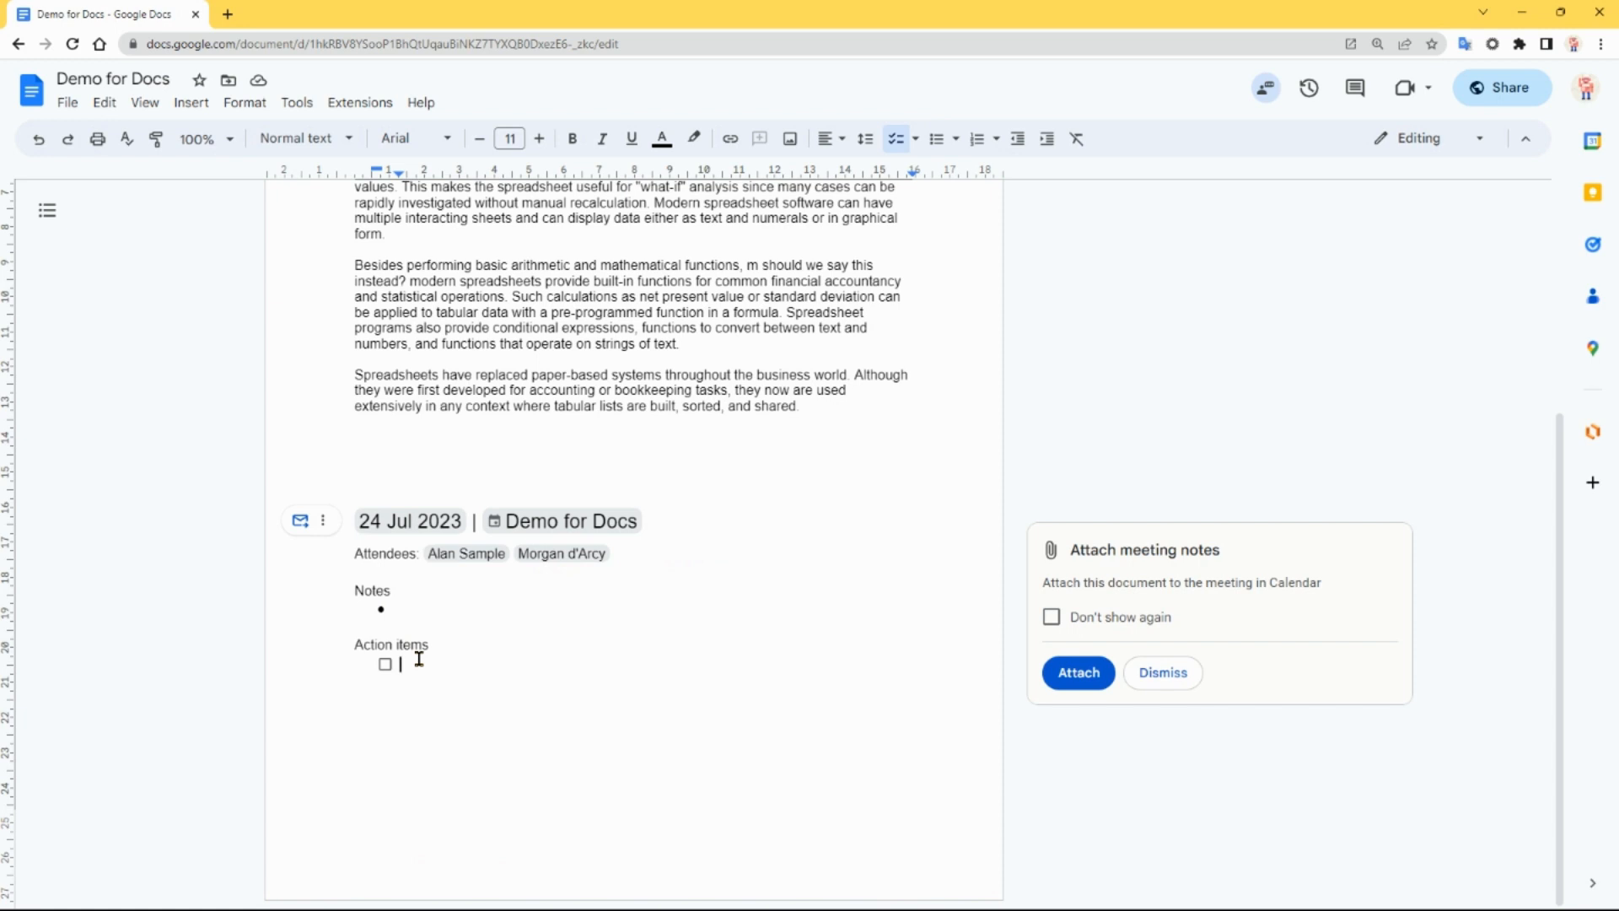
{"action": "type", "text": "check"}
{"action": "key", "text": "Return"}
Step: Start a new page without checklist formatting and insert an Email draft building block on it
{"action": "key", "text": "ctrl+Return"}
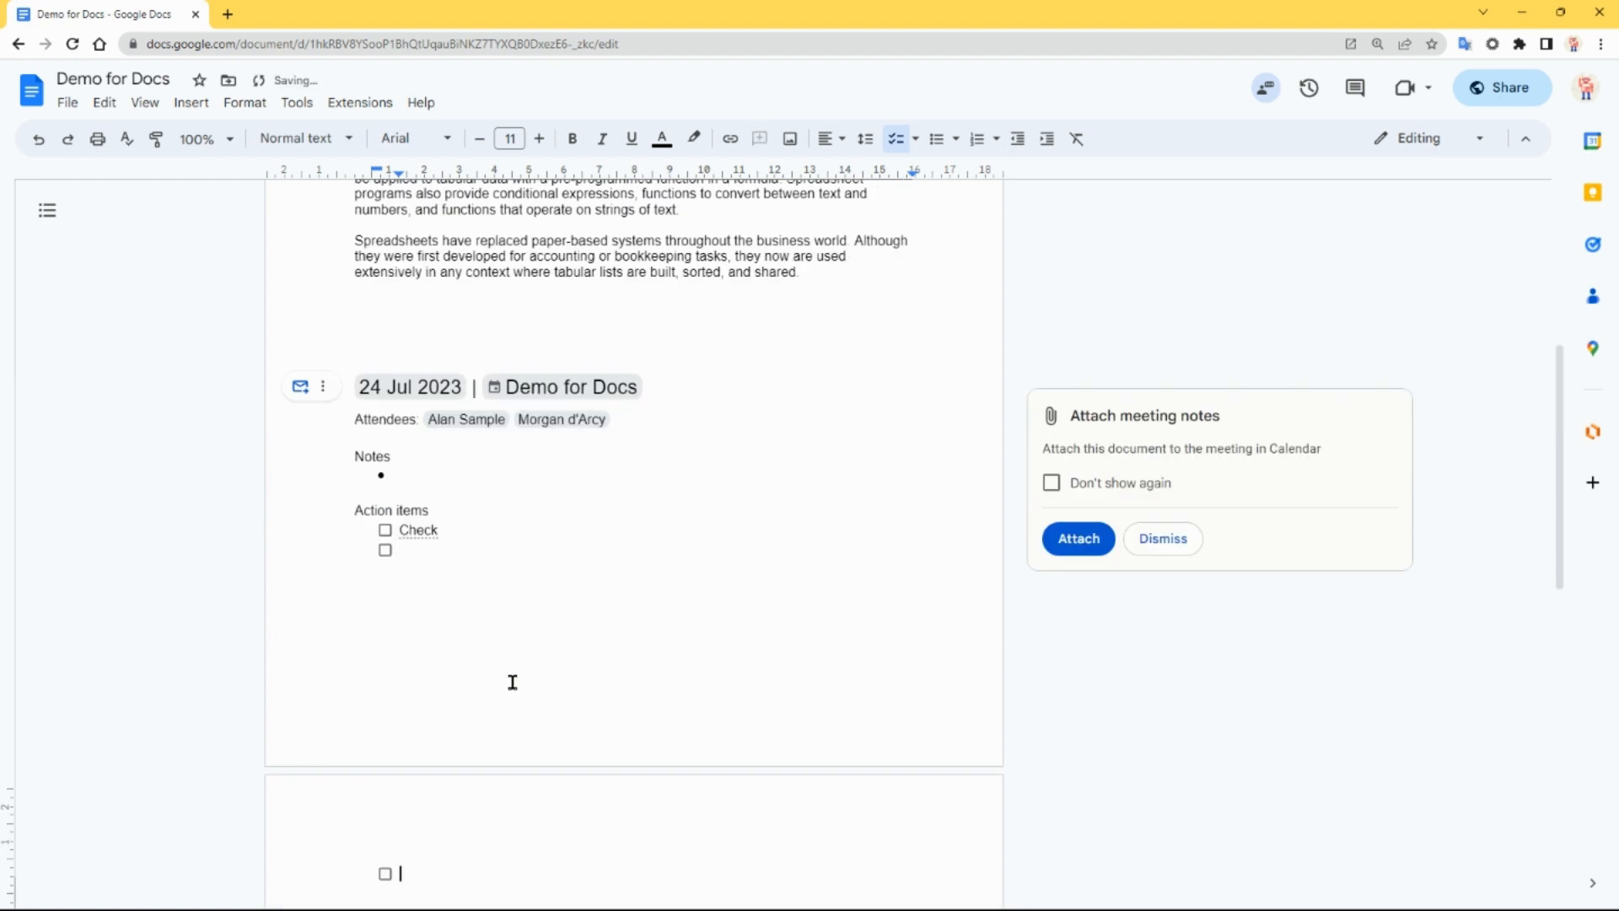
{"action": "key", "text": "BackSpace"}
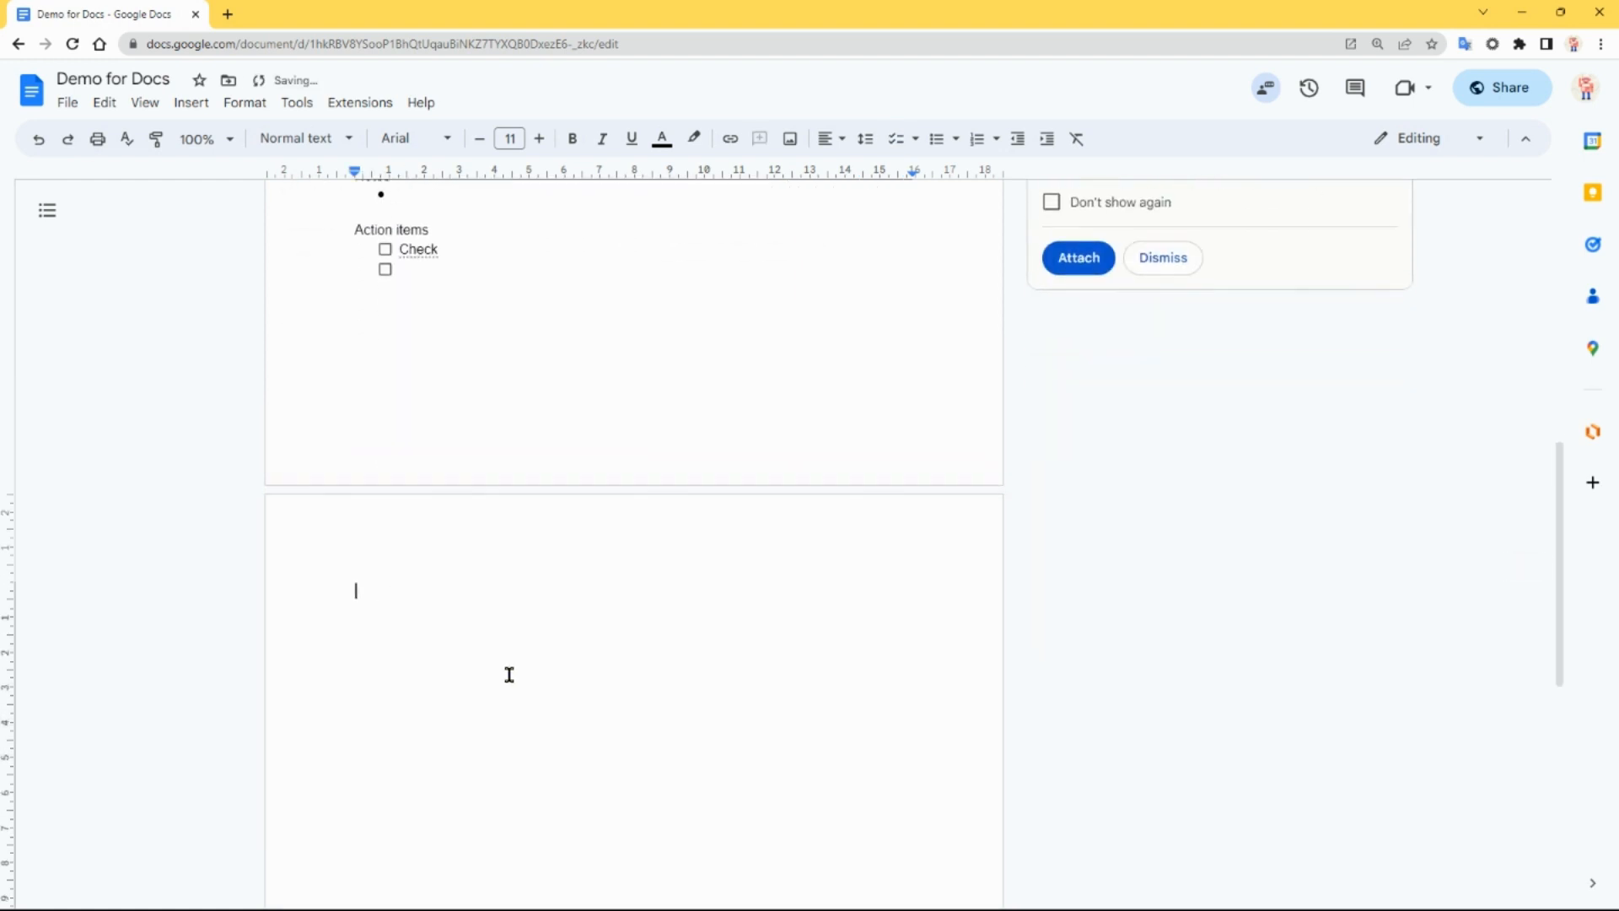
{"action": "type", "text": "@"}
{"action": "scroll", "coordinate": [497, 708], "scroll_direction": "down", "scroll_amount": 4}
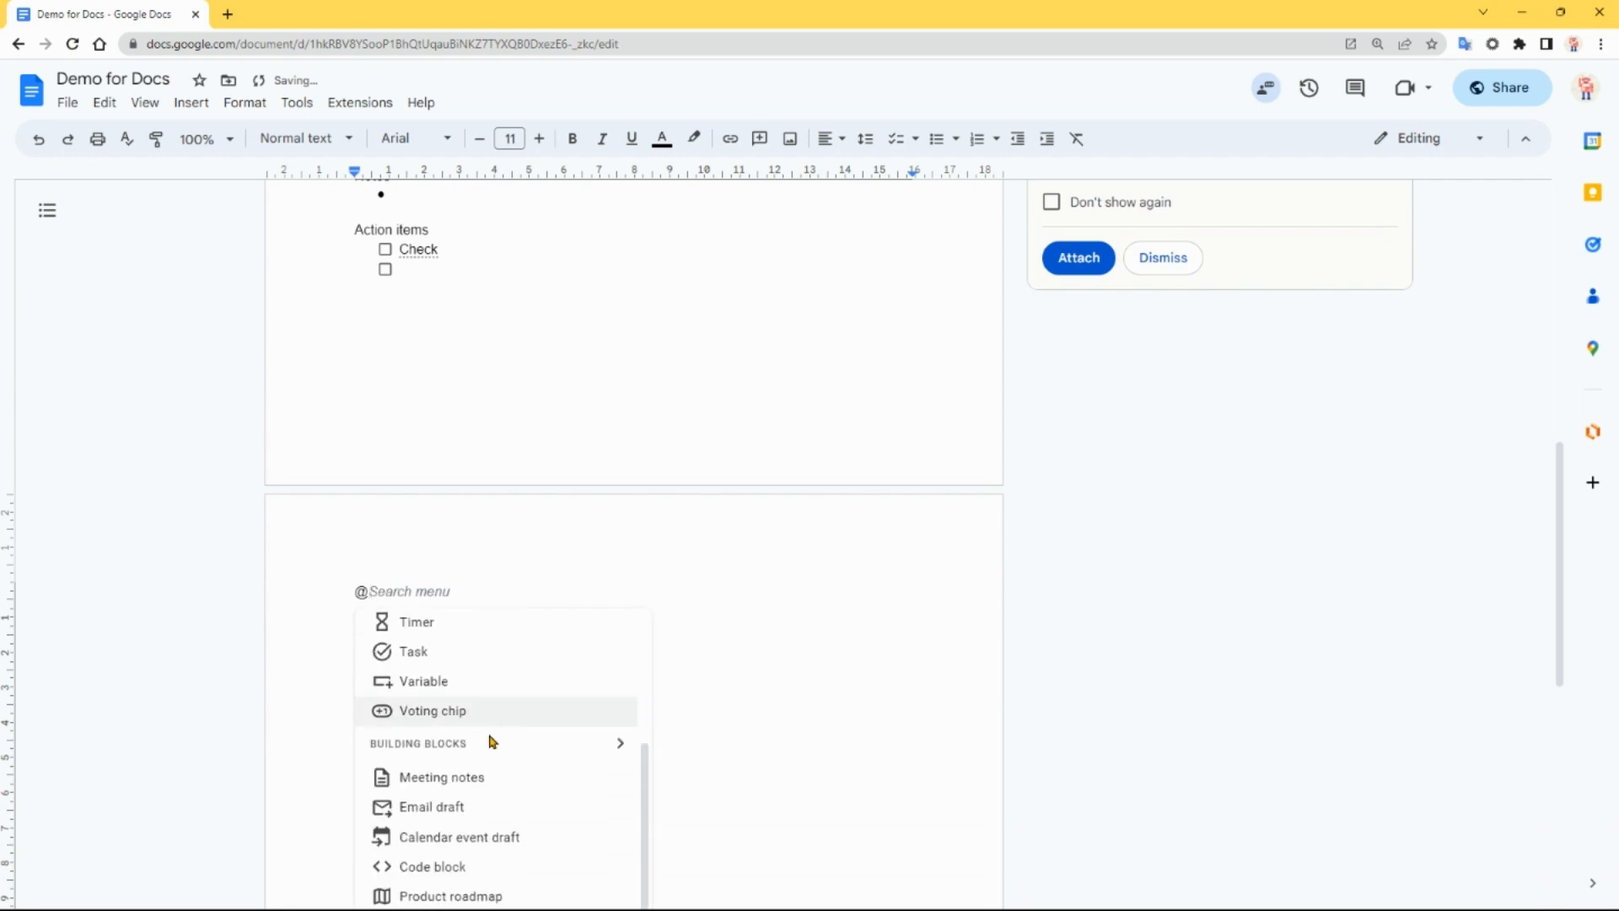
{"action": "left_click", "coordinate": [482, 812]}
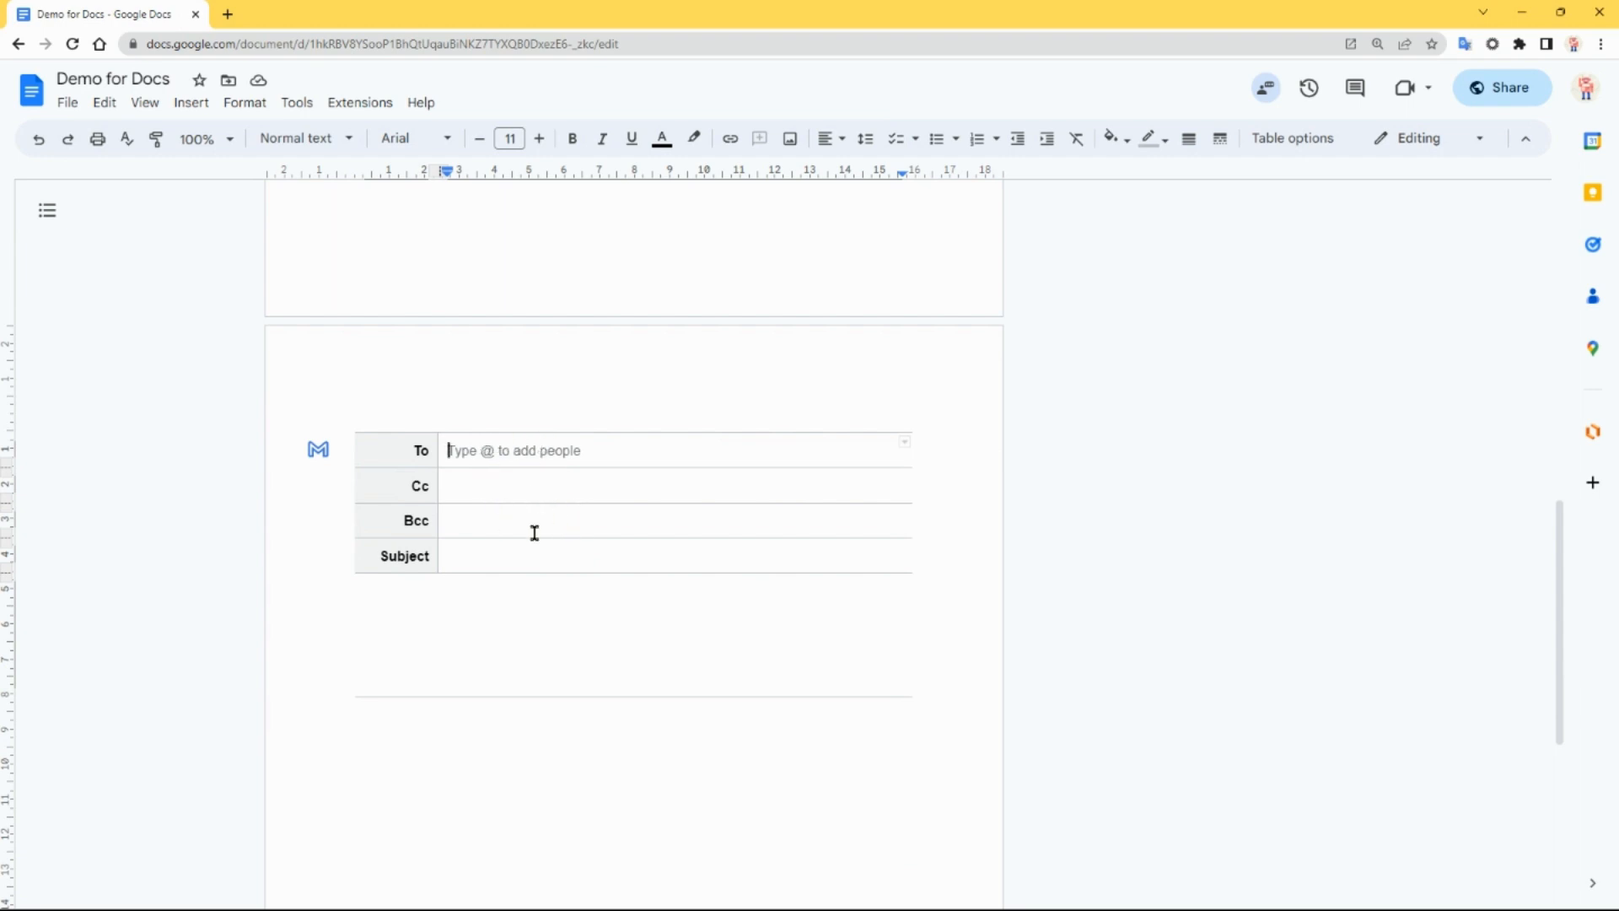
{"action": "left_click", "coordinate": [398, 603]}
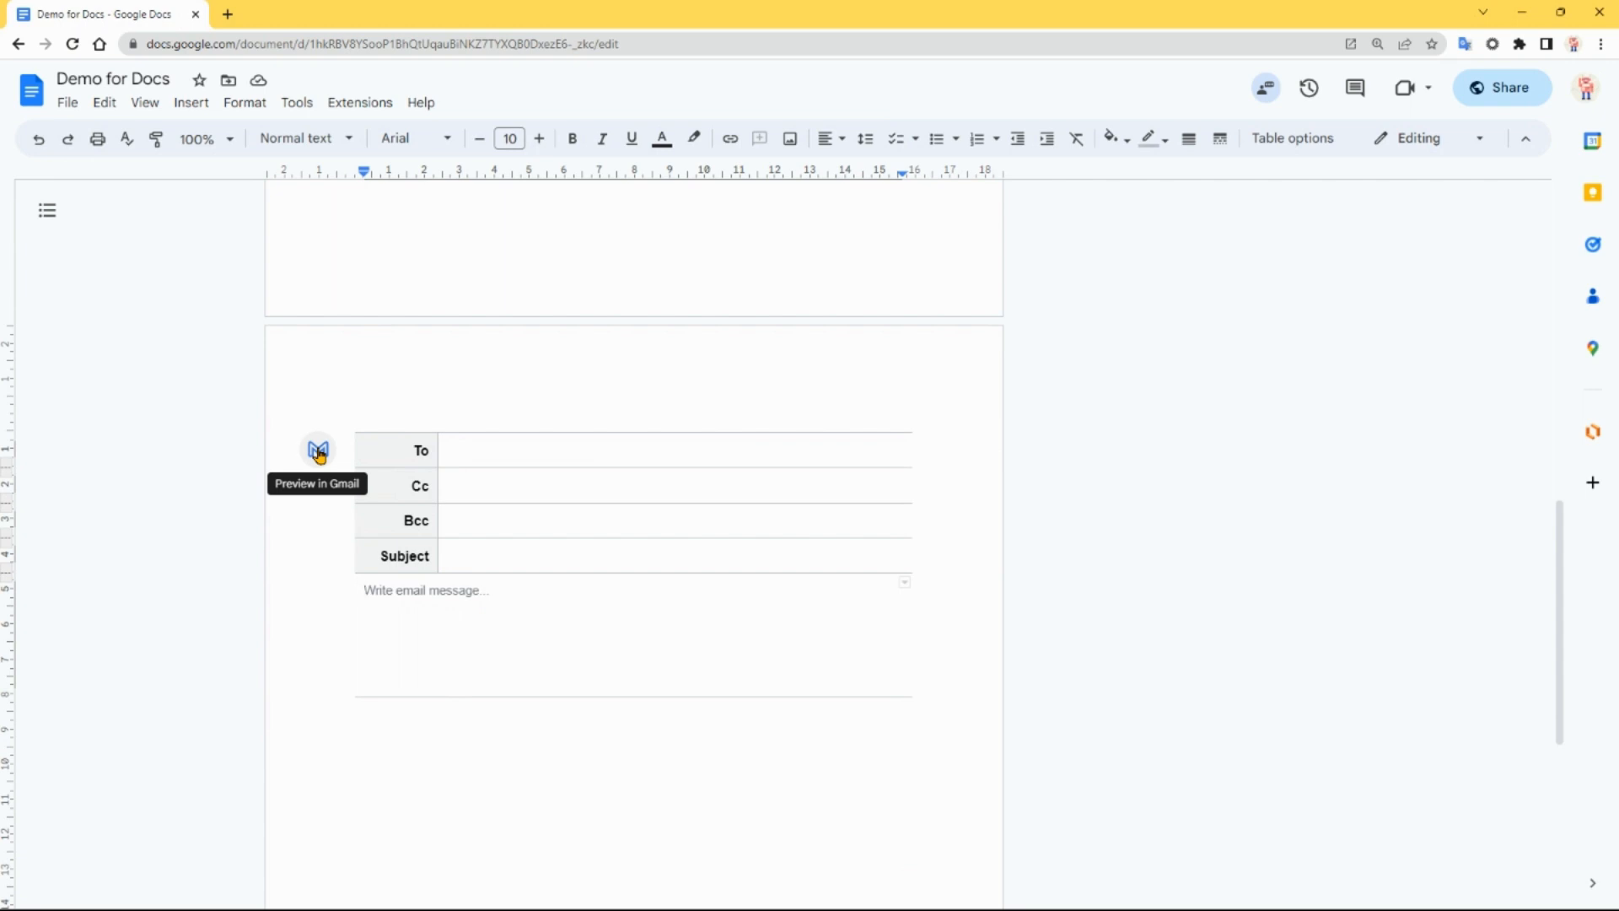
Step: Insert a Calendar event draft building block below the email draft
{"action": "type", "text": "@"}
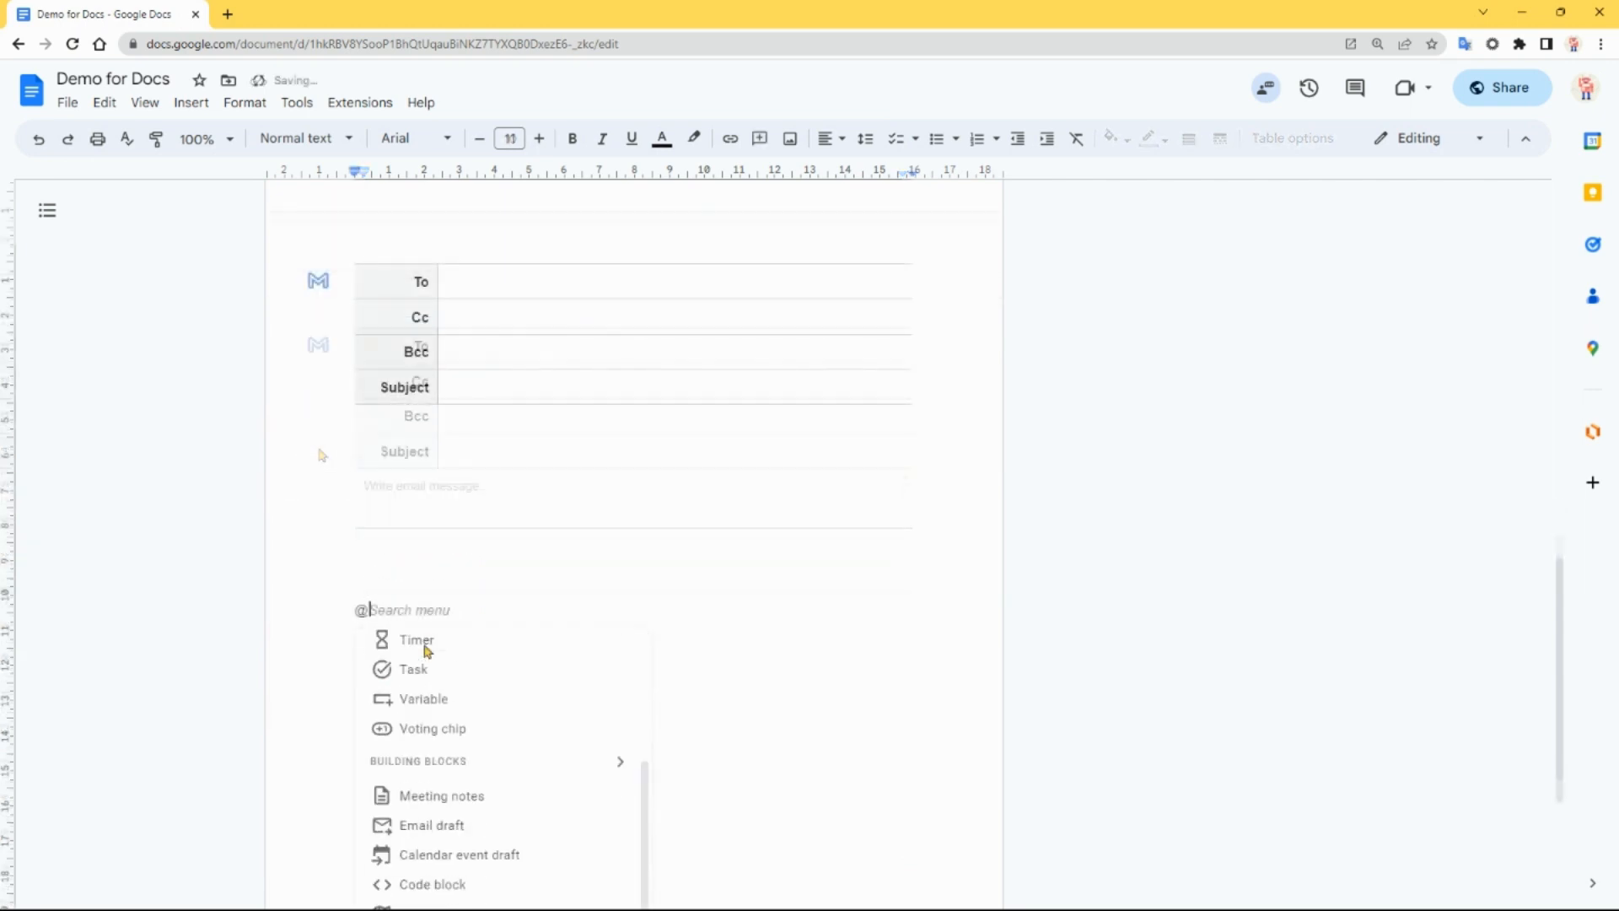
{"action": "scroll", "coordinate": [423, 642], "scroll_direction": "down", "scroll_amount": 2}
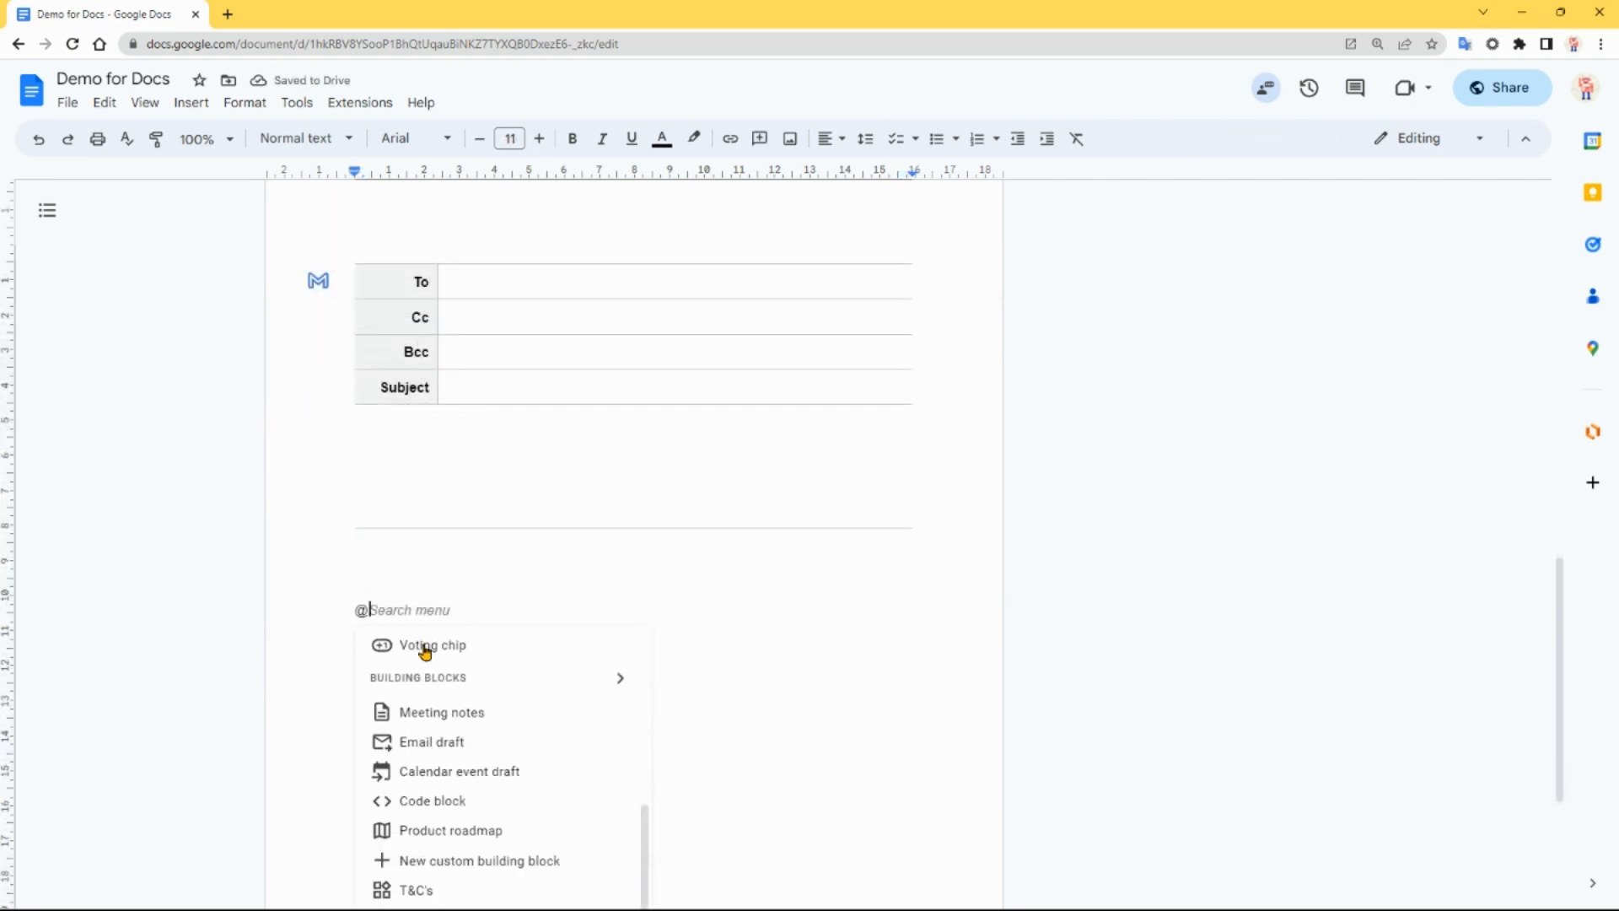
{"action": "scroll", "coordinate": [424, 653], "scroll_direction": "down", "scroll_amount": 1}
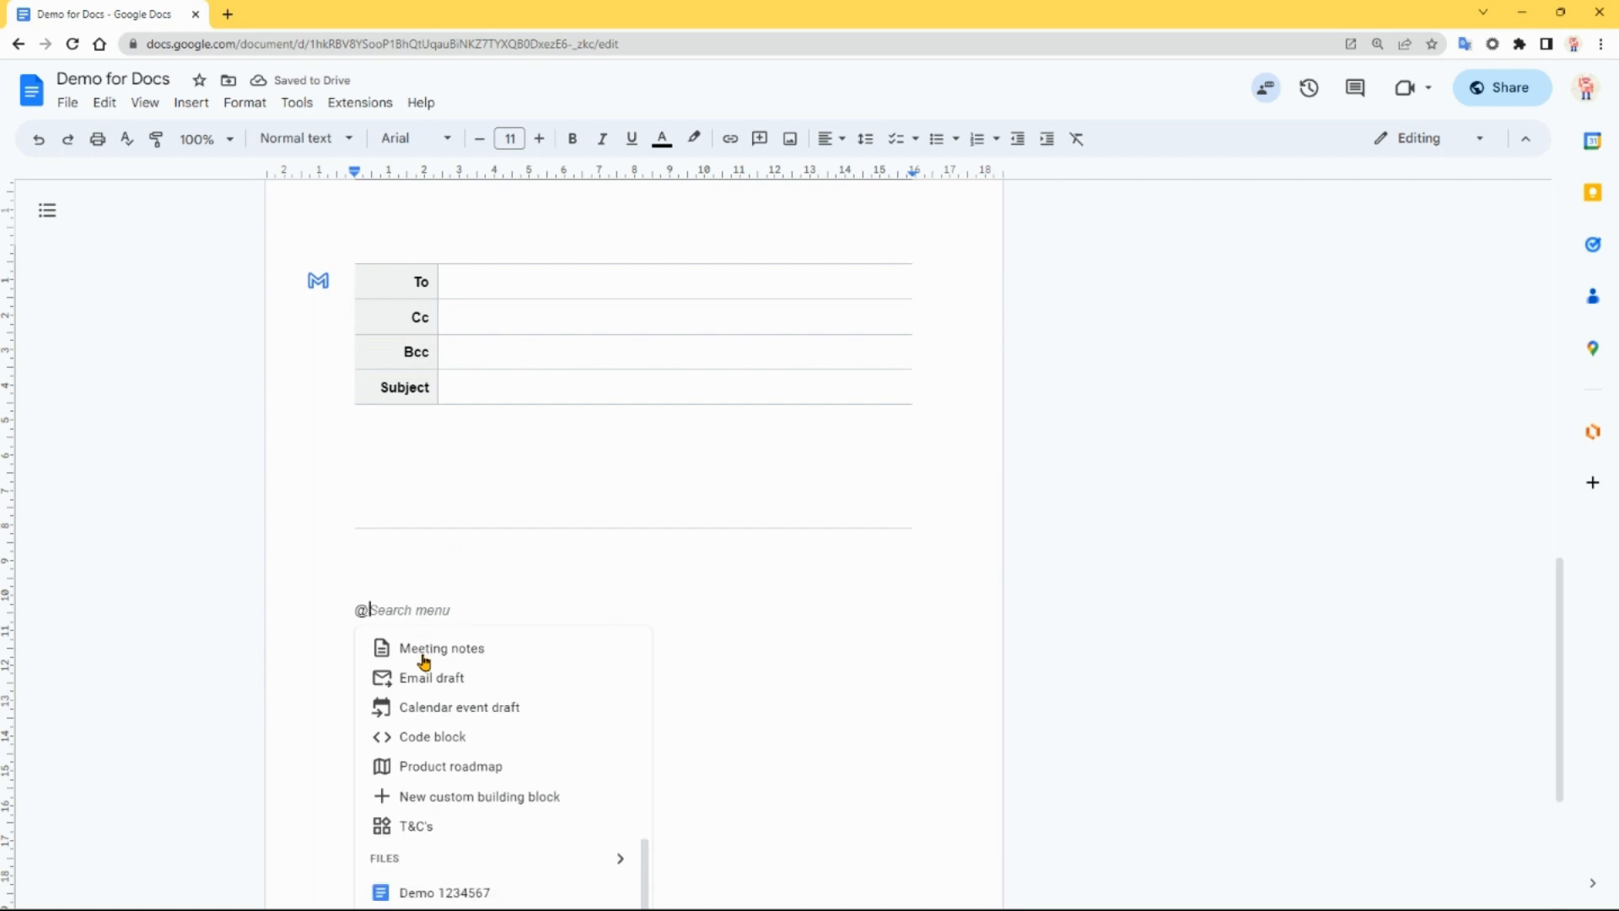
{"action": "left_click", "coordinate": [433, 709]}
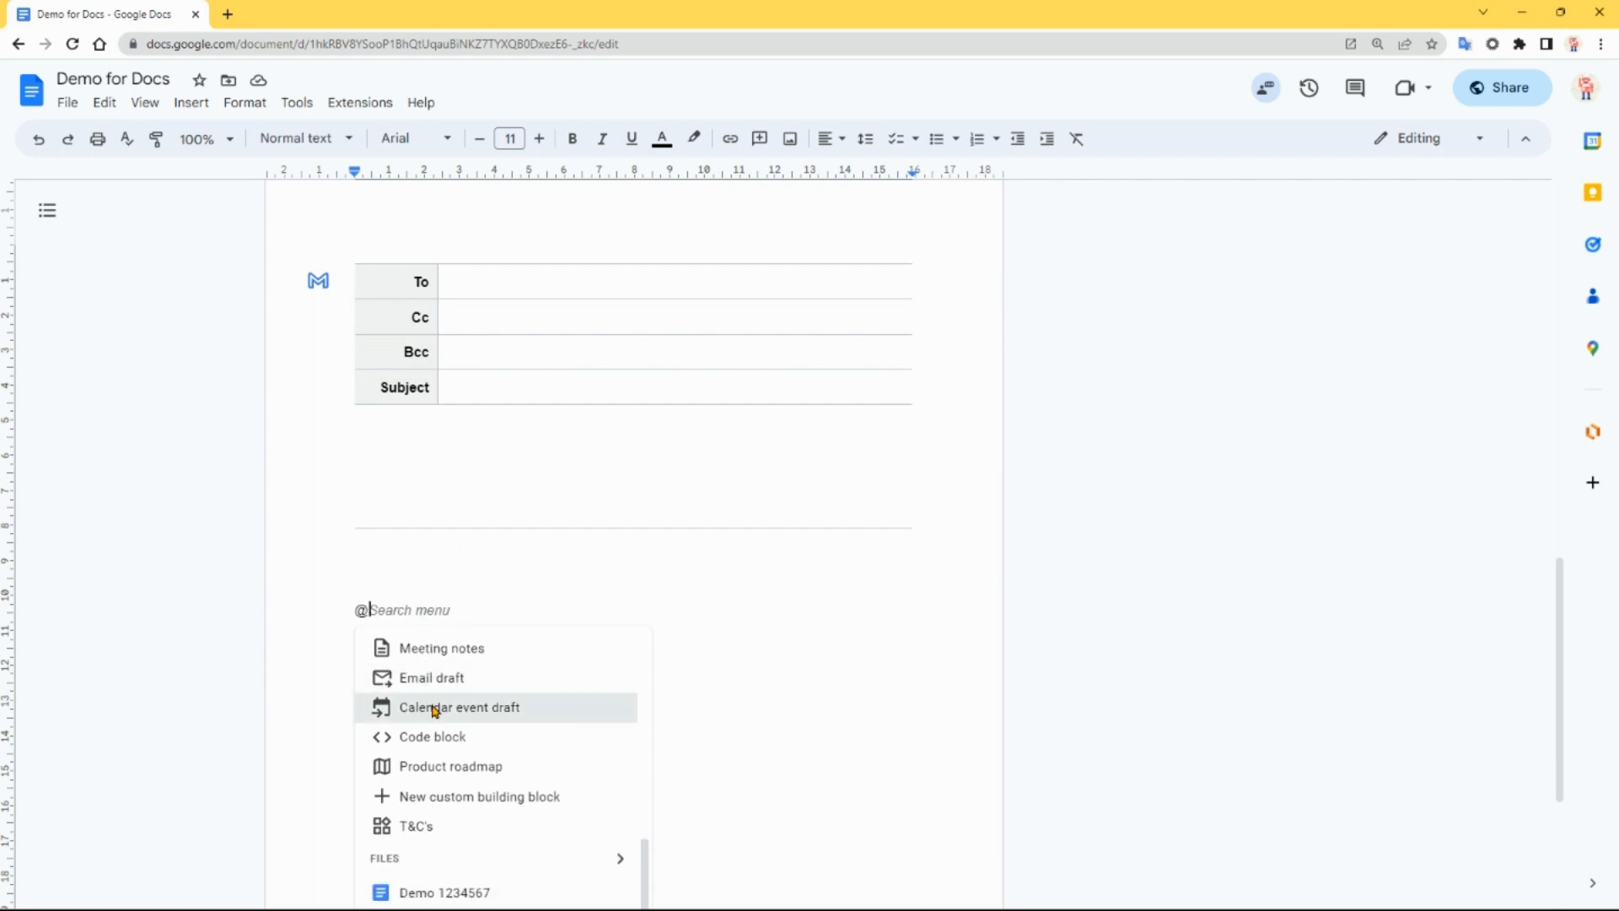
{"action": "scroll", "coordinate": [463, 703], "scroll_direction": "down", "scroll_amount": 1}
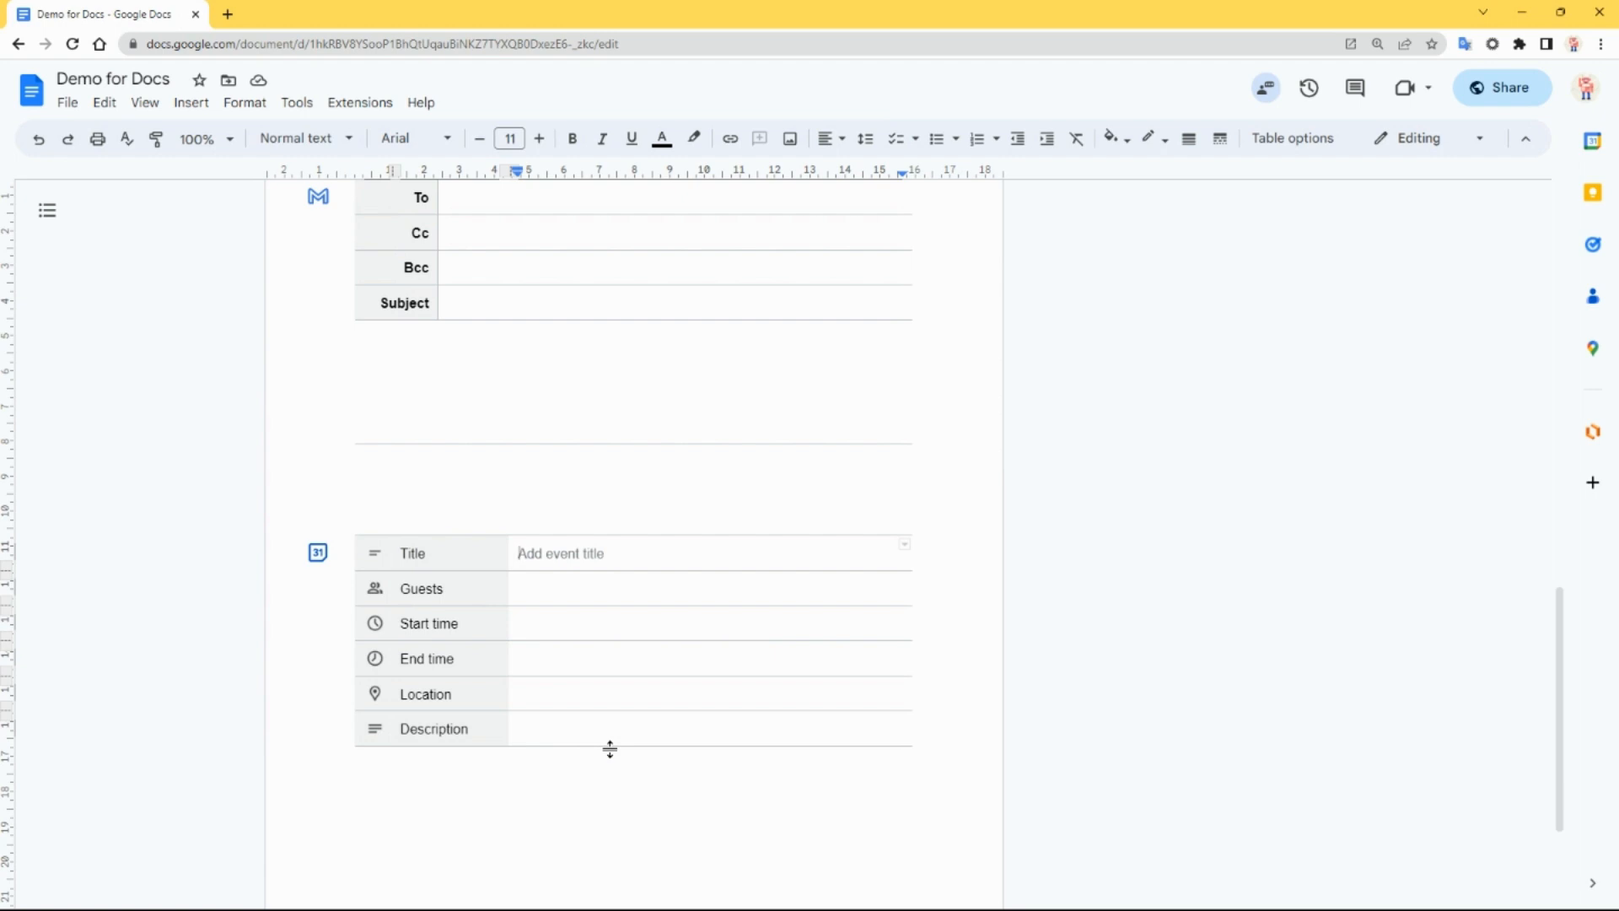
Step: Insert a Code block with the language C/C++ below the calendar event draft
{"action": "scroll", "coordinate": [609, 748], "scroll_direction": "down", "scroll_amount": 1}
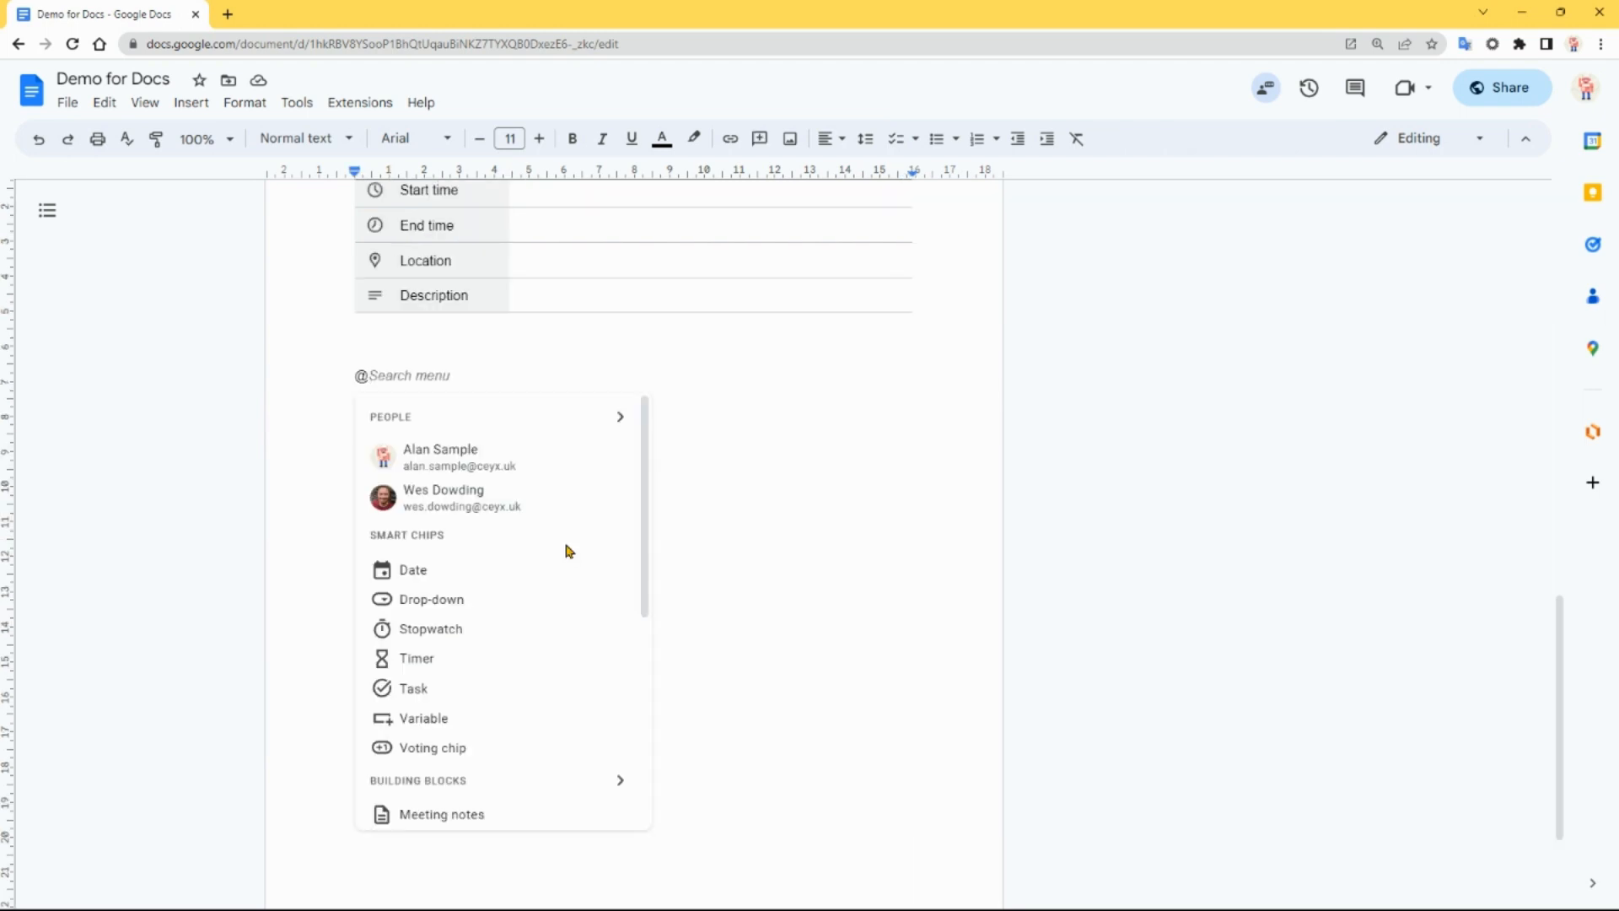
{"action": "scroll", "coordinate": [566, 550], "scroll_direction": "down", "scroll_amount": 3}
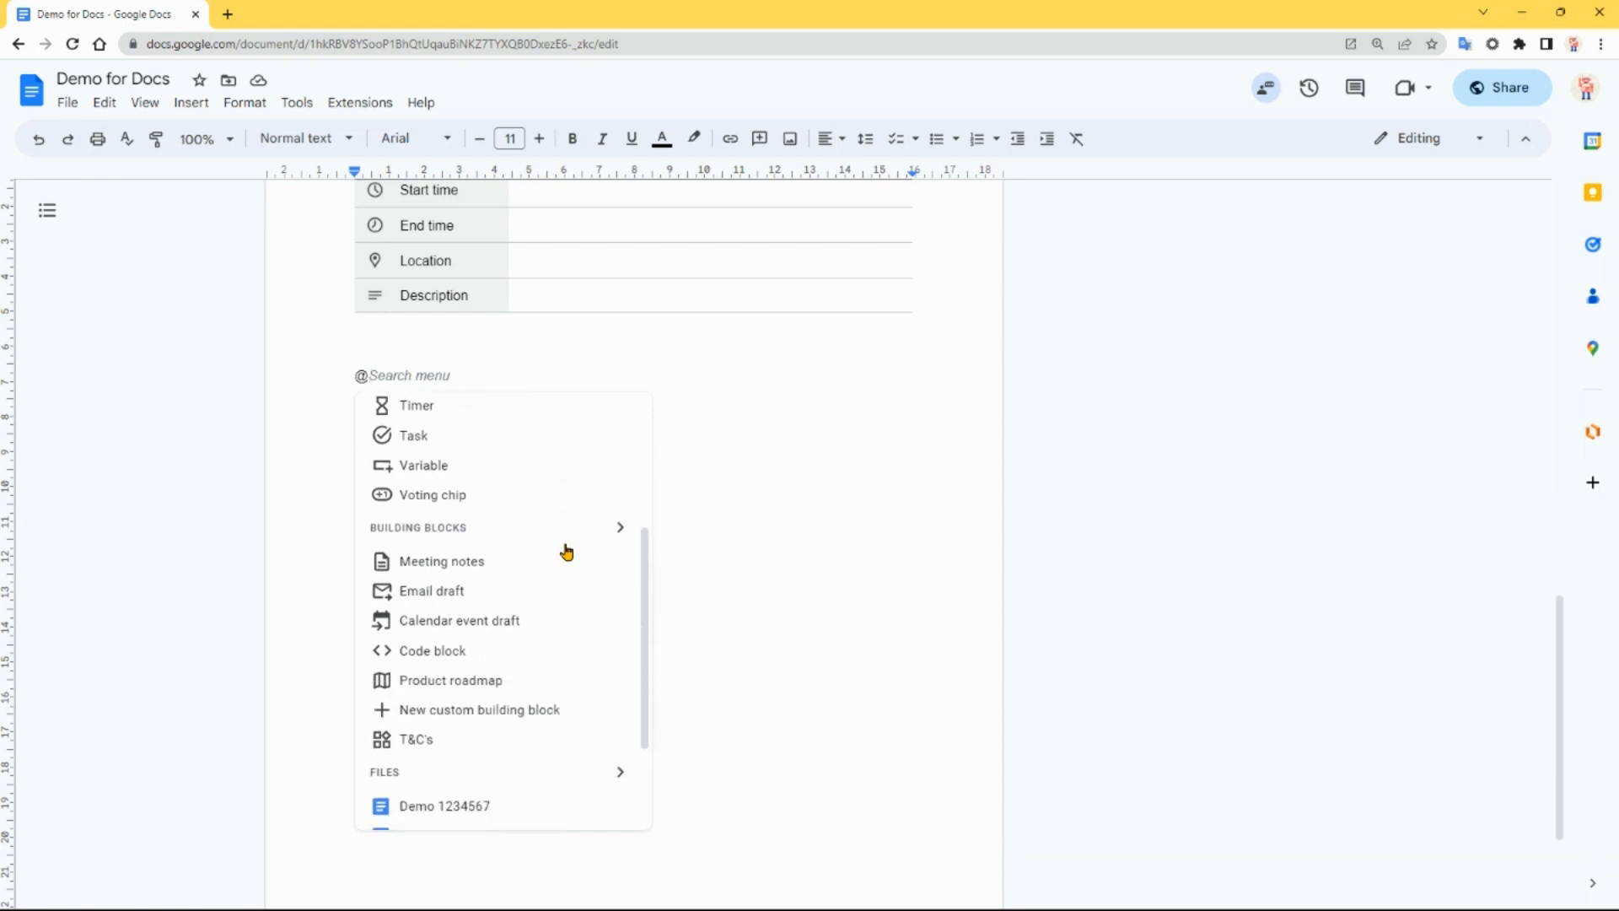
{"action": "left_click", "coordinate": [534, 656]}
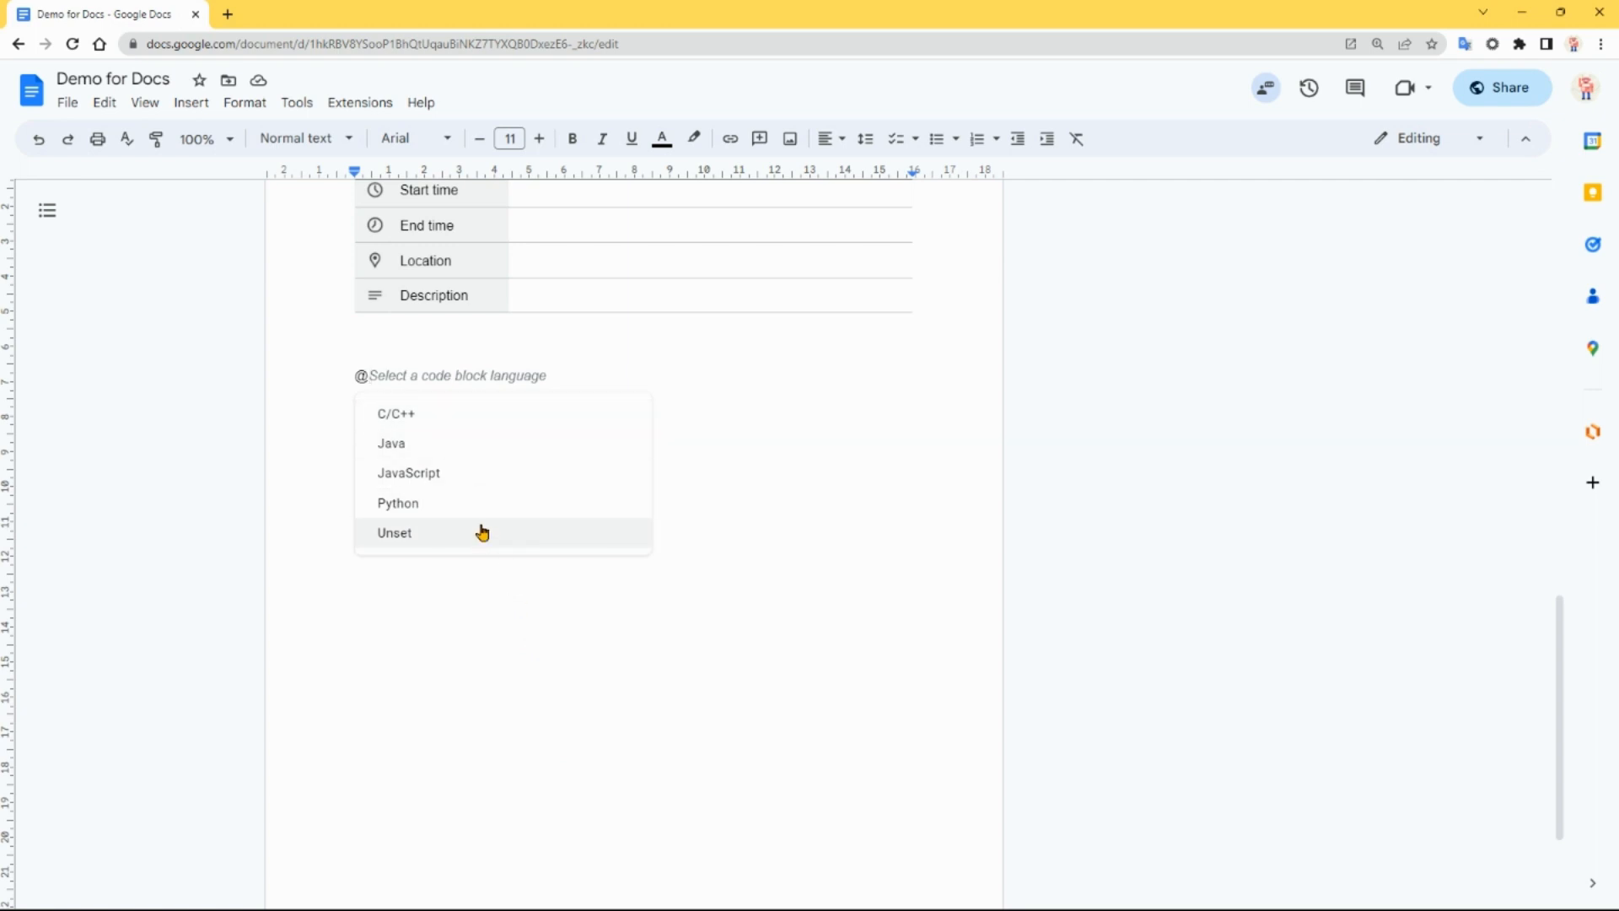
{"action": "left_click", "coordinate": [493, 421]}
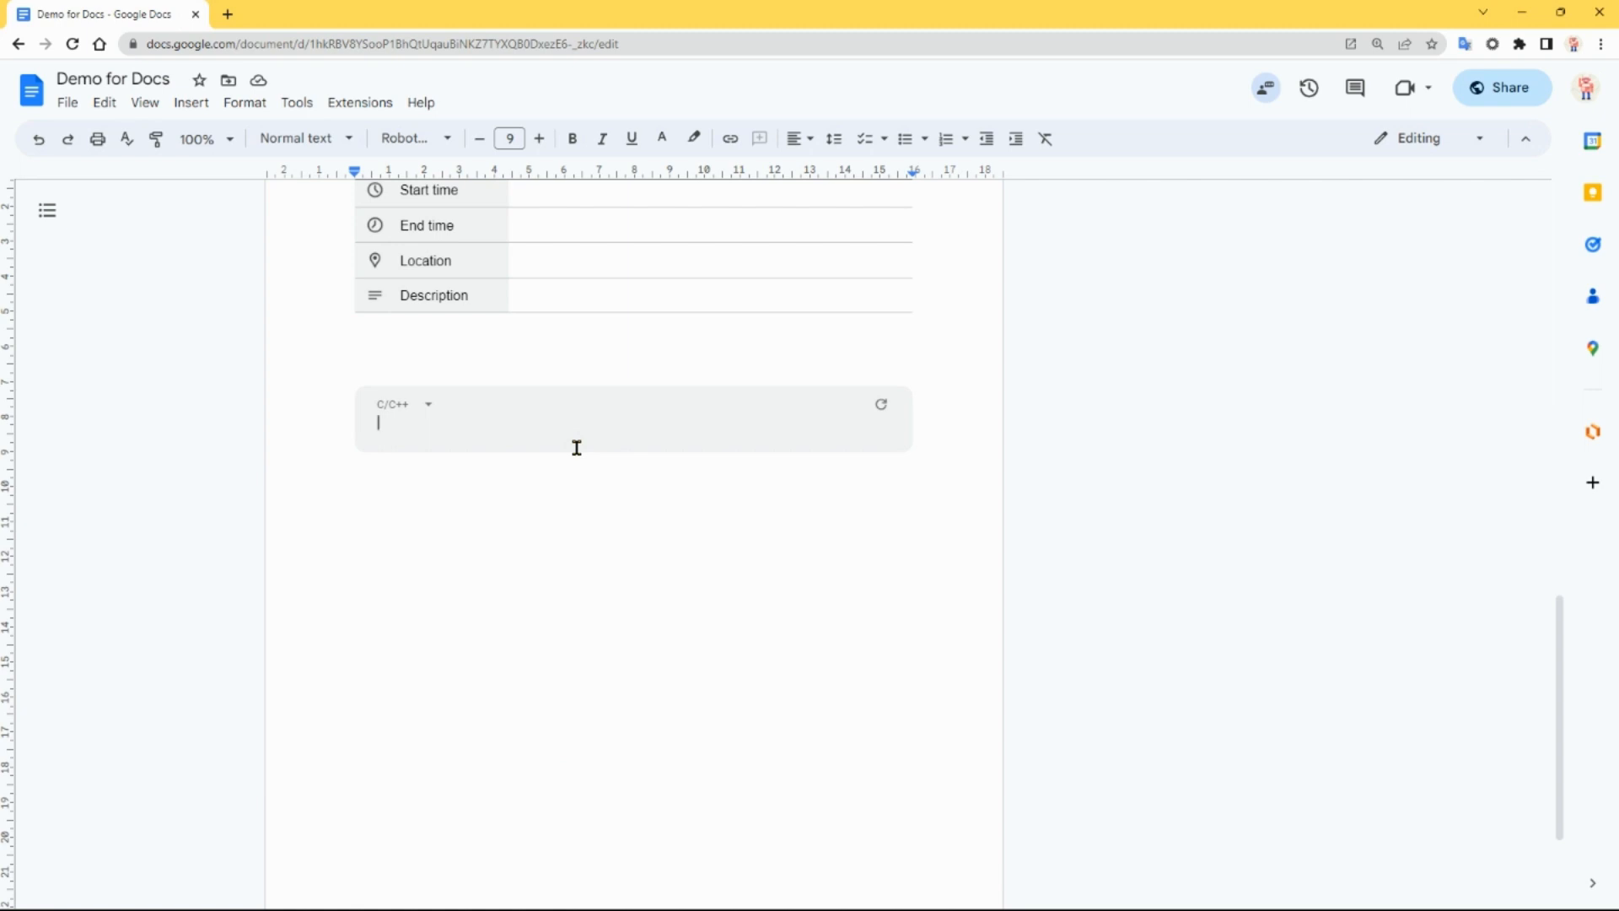
Step: Insert a Product roadmap table below the code block and check its first status drop-down
{"action": "key", "text": "Down"}
{"action": "type", "text": "@"}
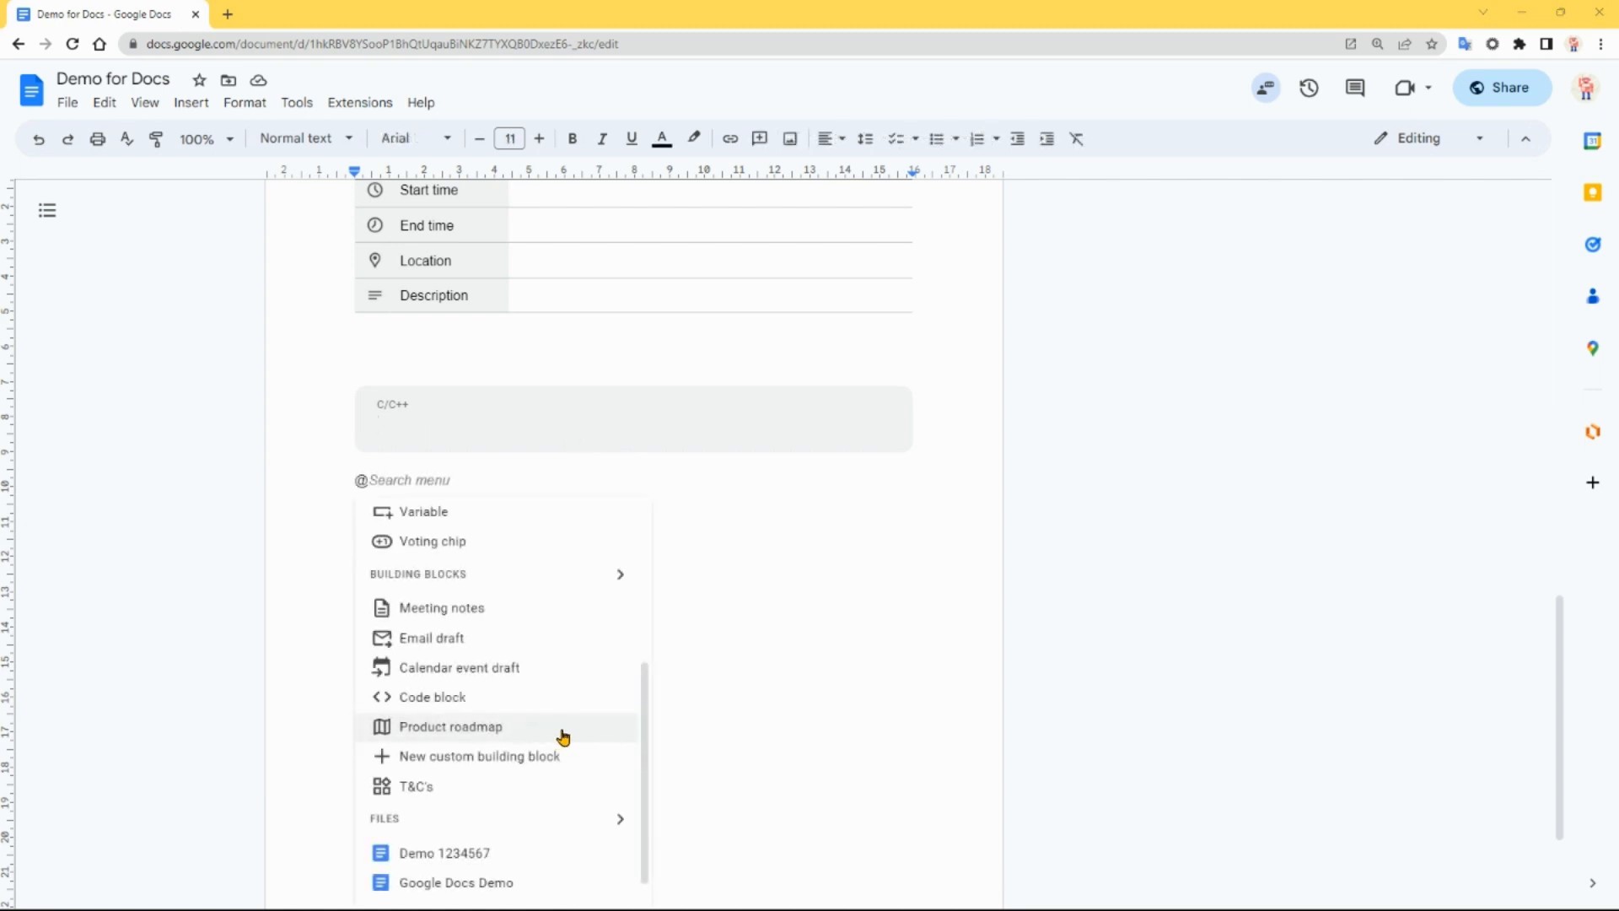
{"action": "left_click", "coordinate": [563, 734]}
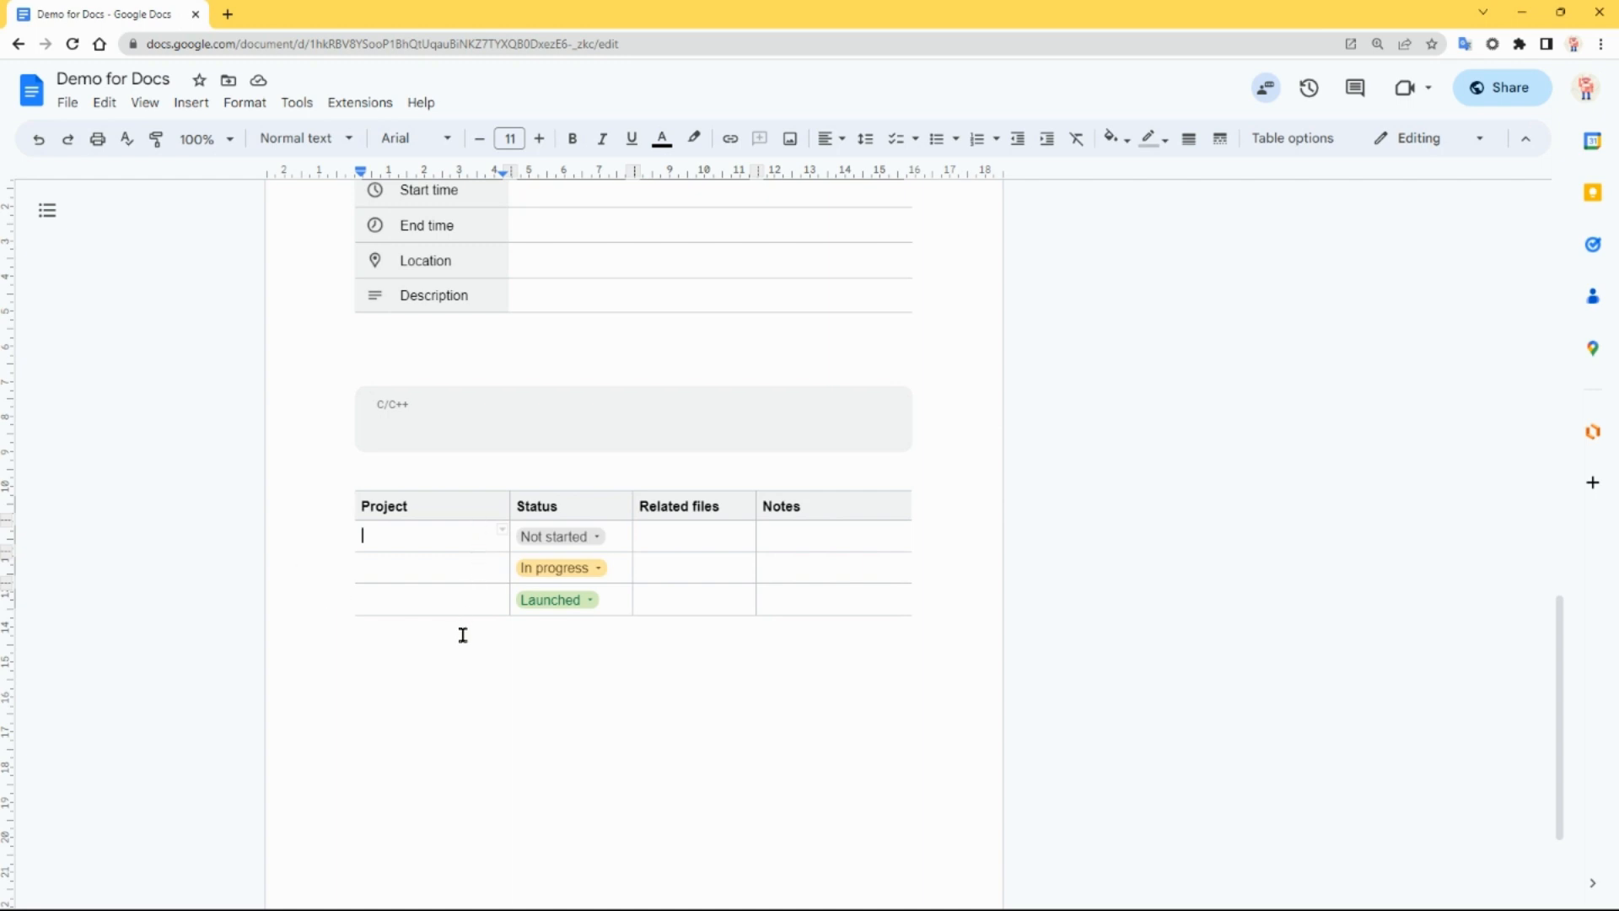
{"action": "left_click", "coordinate": [594, 540]}
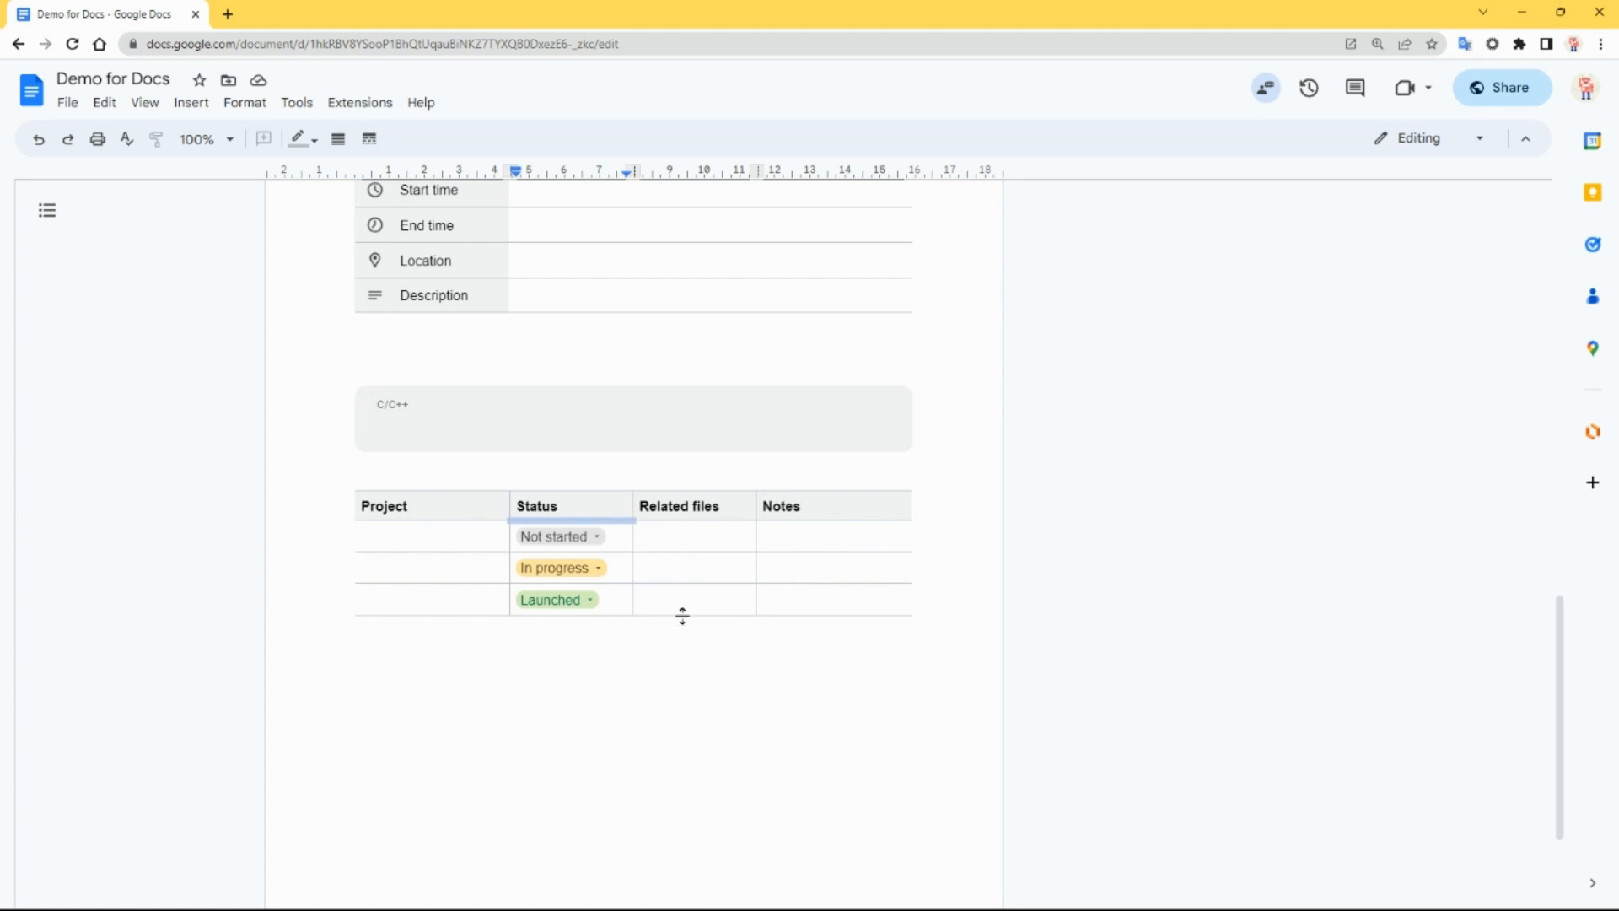
Step: Add two more rows to the end of the product roadmap table
{"action": "left_click", "coordinate": [813, 599]}
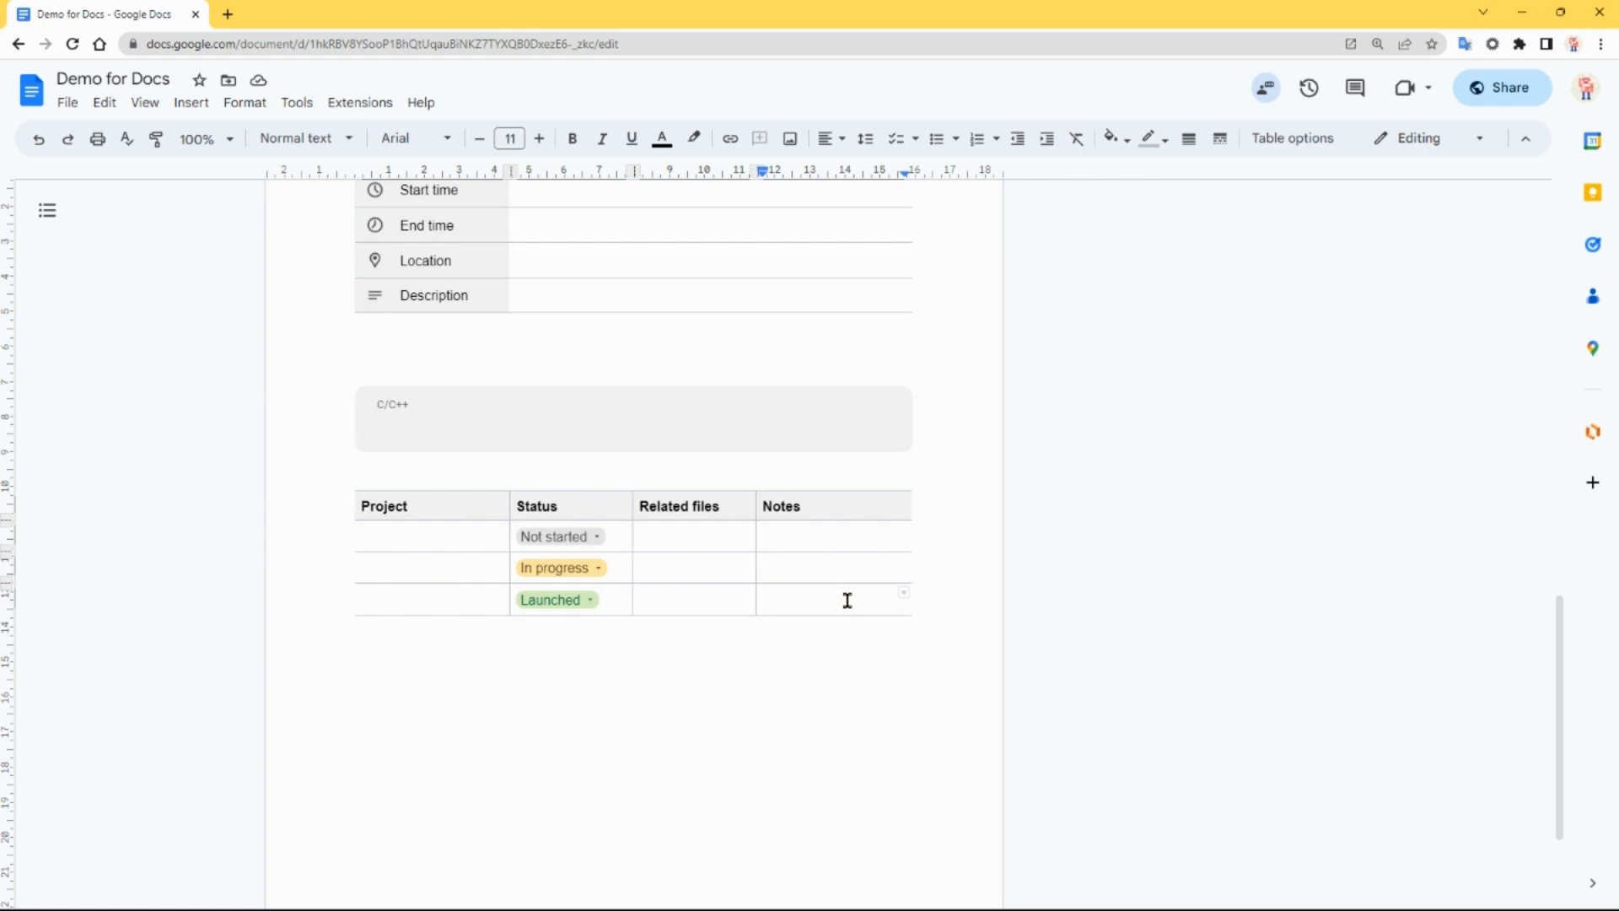
{"action": "key", "text": "Tab"}
{"action": "left_click", "coordinate": [831, 624]}
{"action": "key", "text": "Tab"}
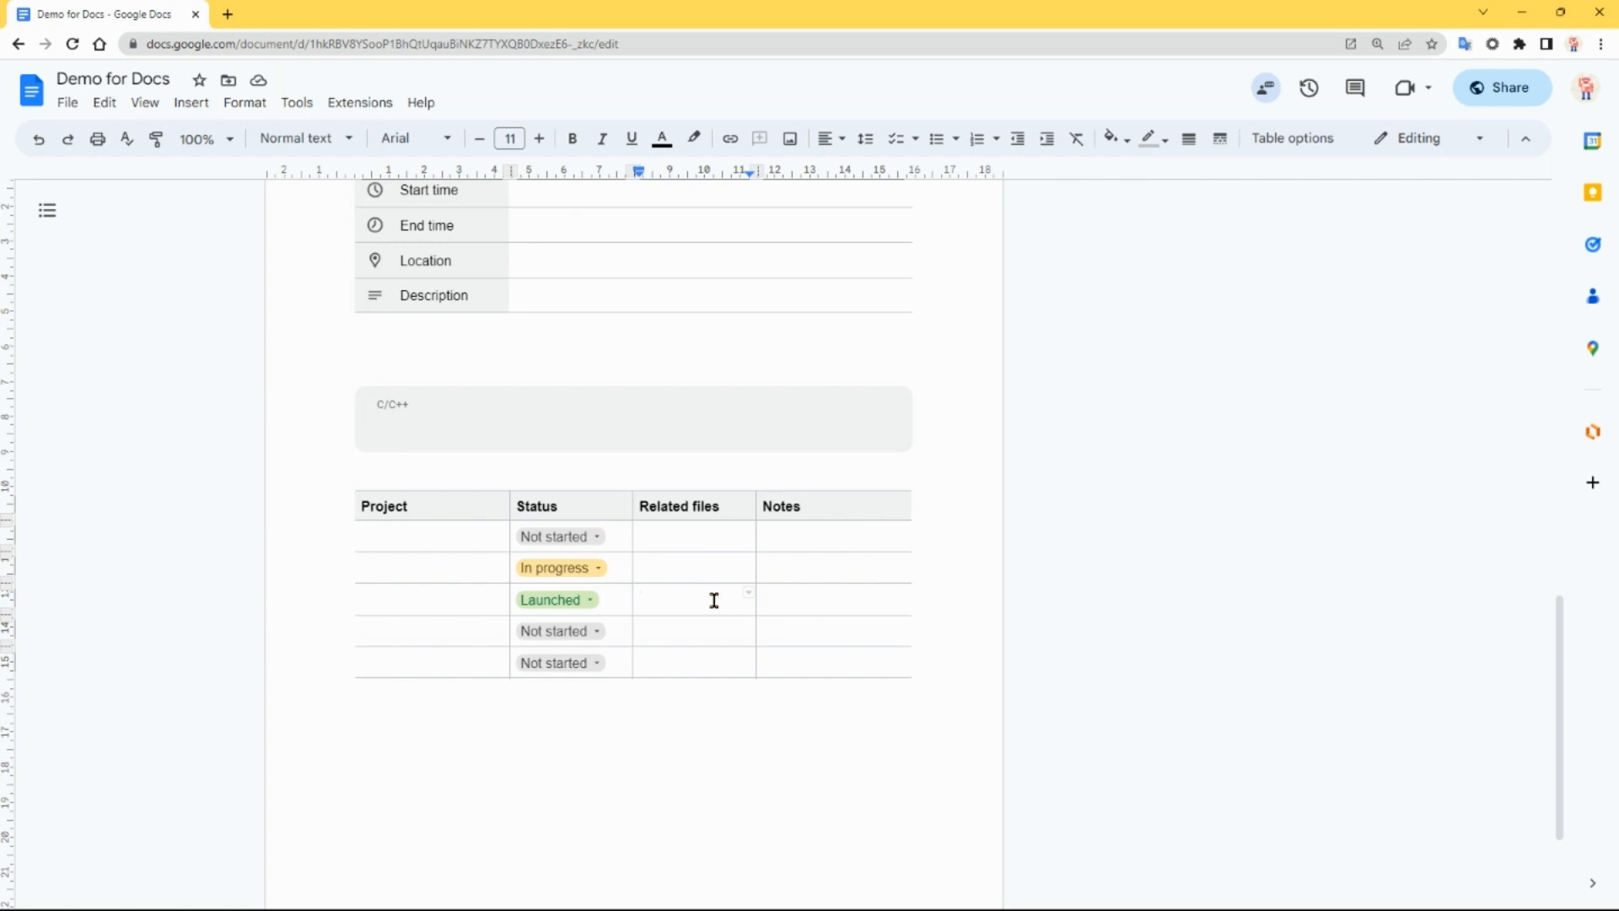
Step: Start a new custom building block from the last two paragraphs of the Spreadsheets text, beginning with "Besides performing"
{"action": "type", "text": "@"}
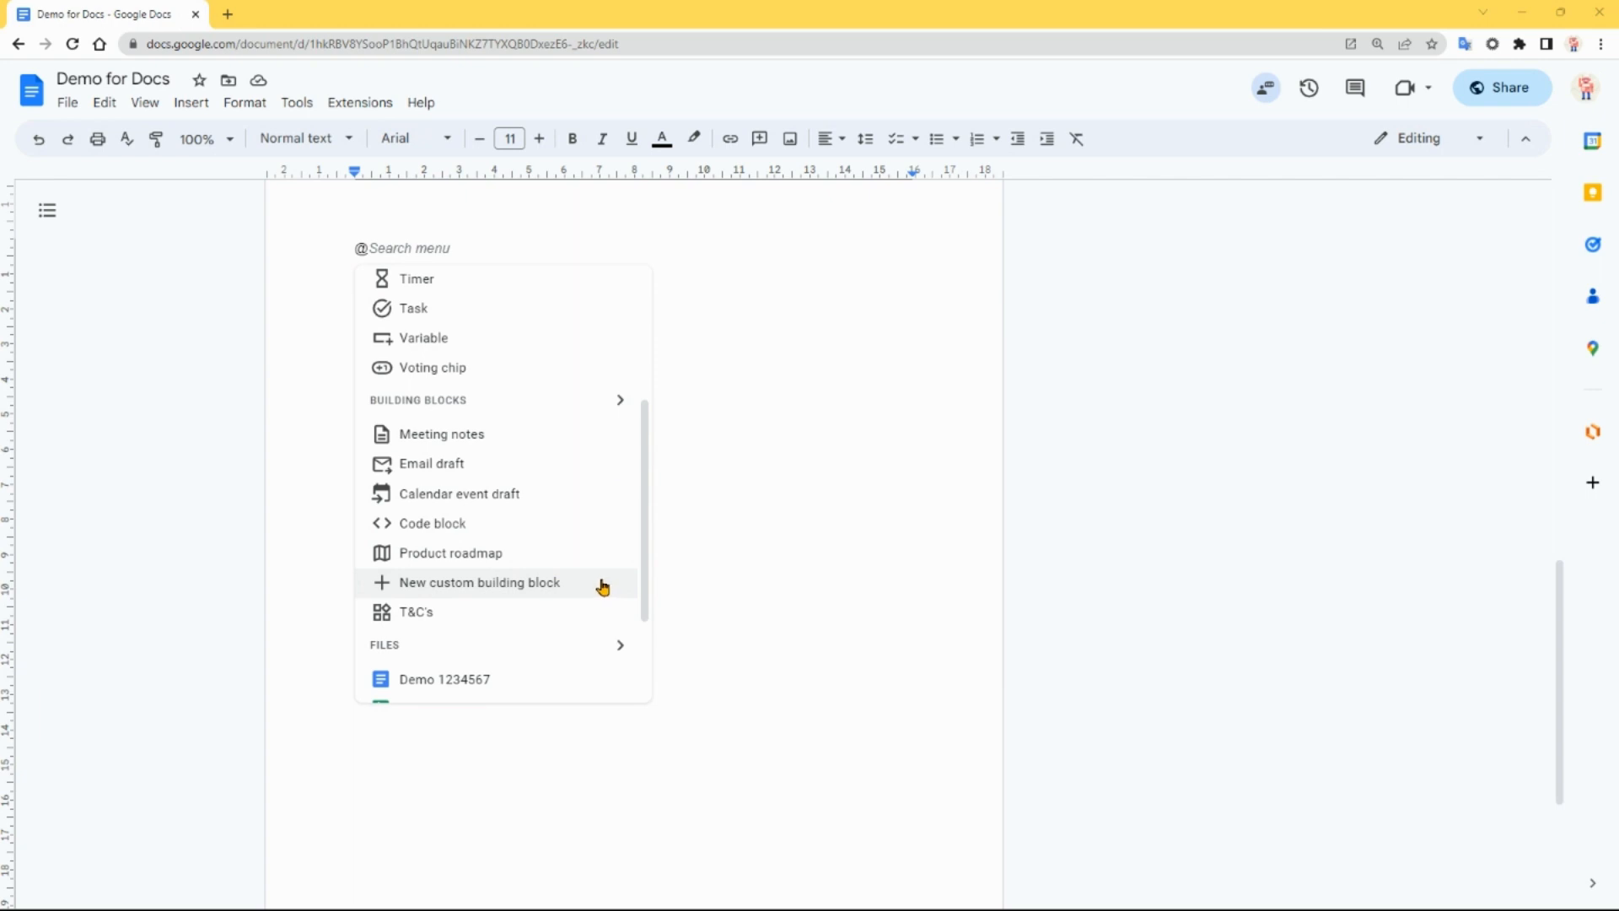
{"action": "left_click", "coordinate": [602, 587]}
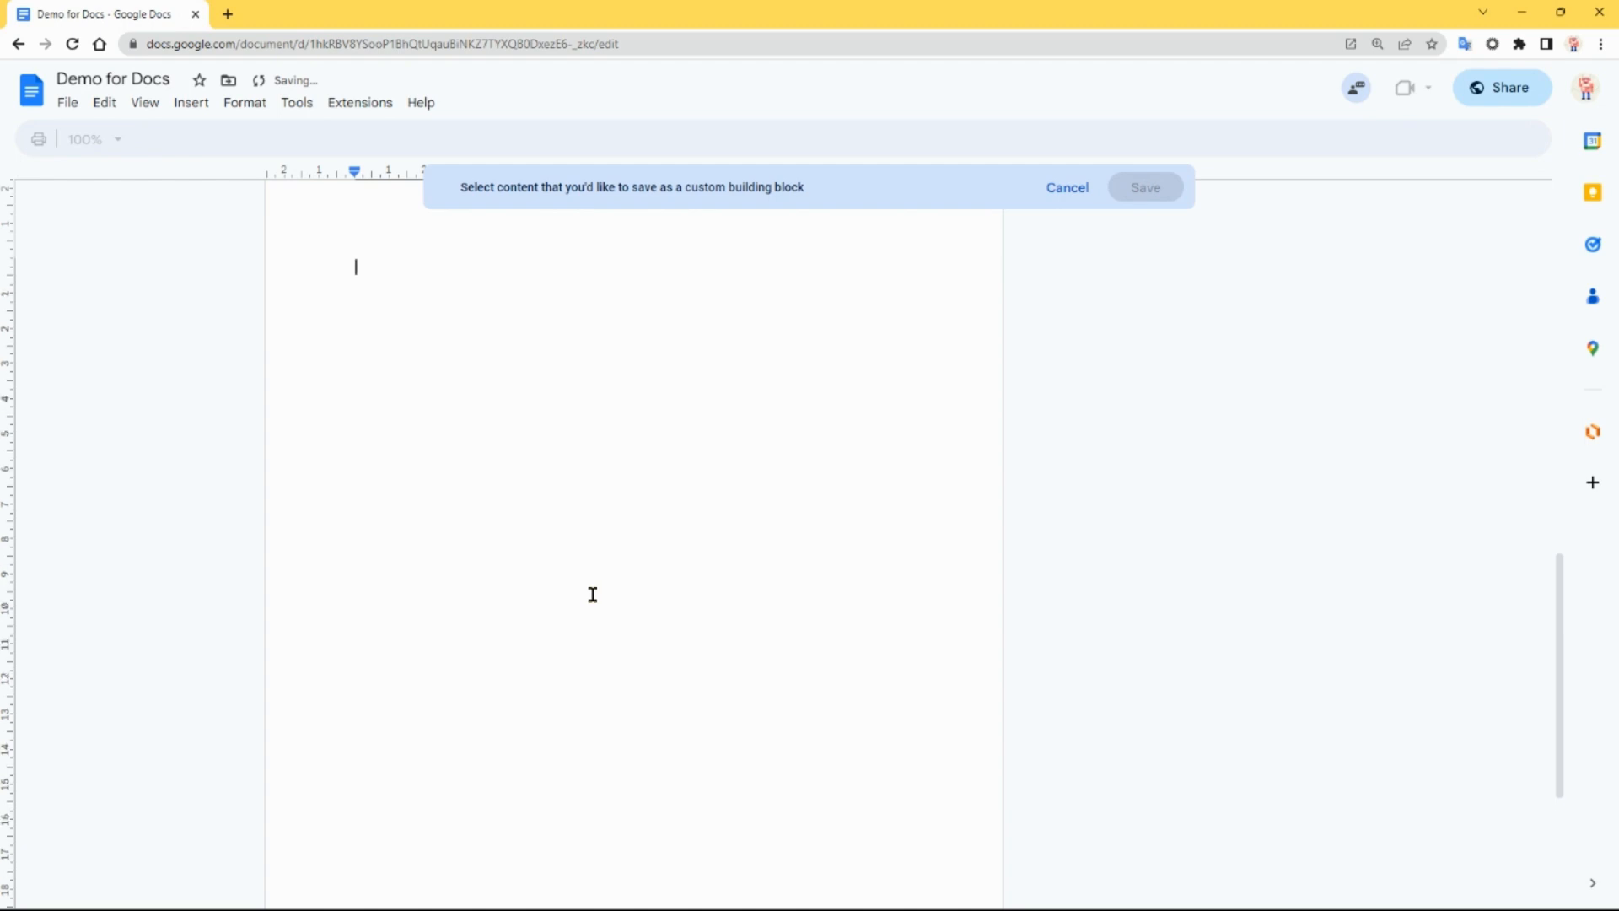
{"action": "scroll", "coordinate": [586, 598], "scroll_direction": "up", "scroll_amount": 8}
{"action": "scroll", "coordinate": [573, 647], "scroll_direction": "up", "scroll_amount": 3}
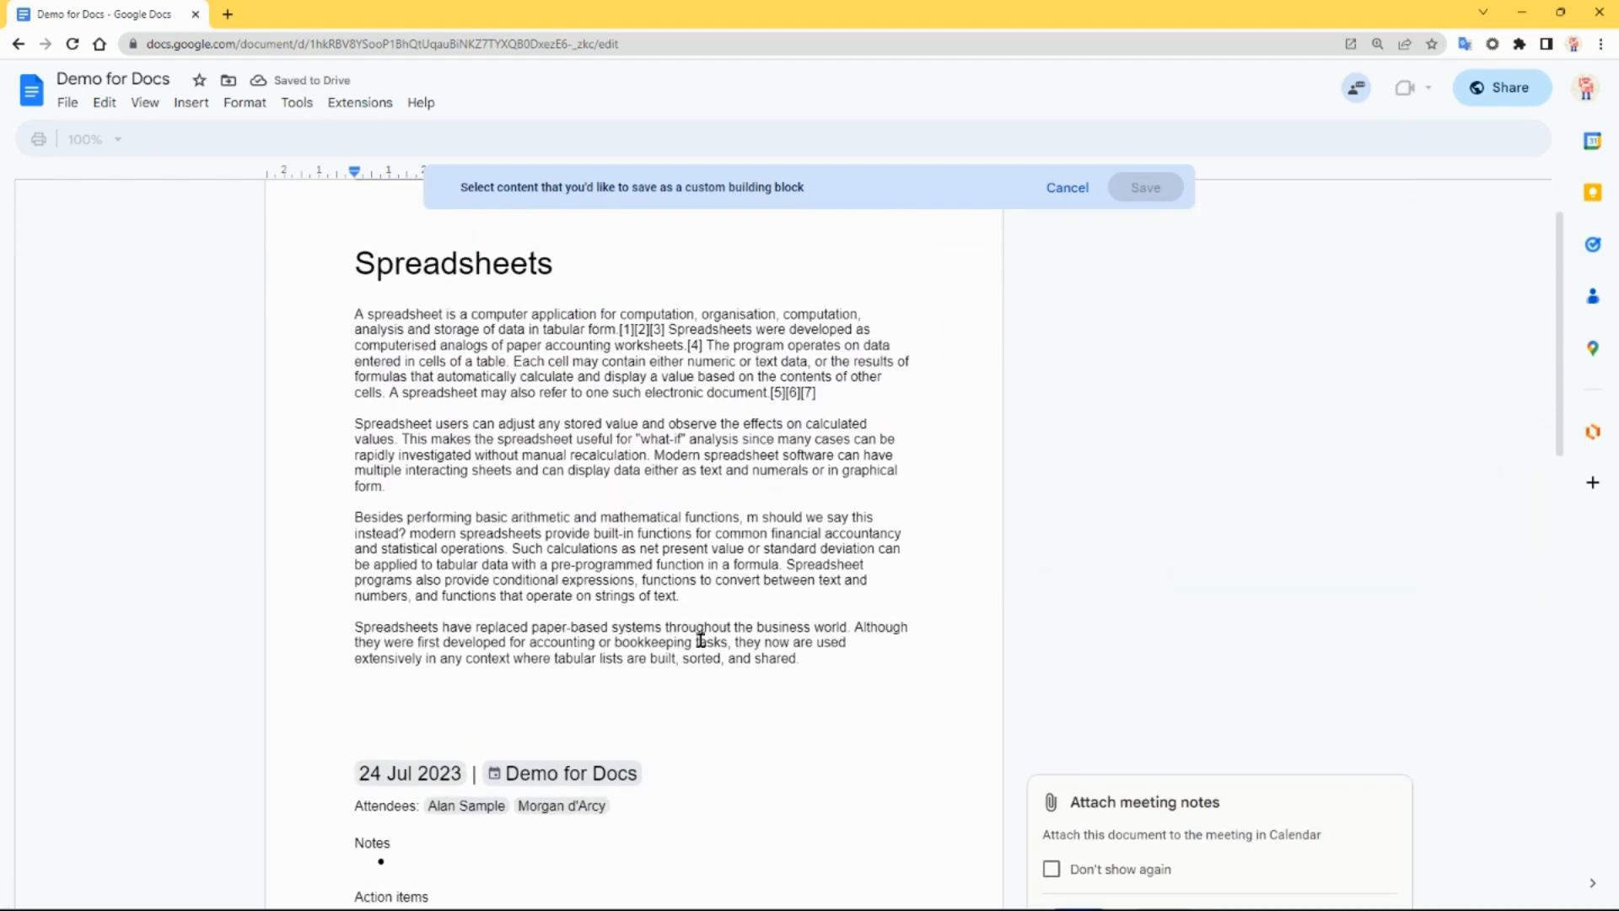
{"action": "left_click_drag", "start_coordinate": [813, 666], "coordinate": [346, 524]}
{"action": "left_click", "coordinate": [1143, 186]}
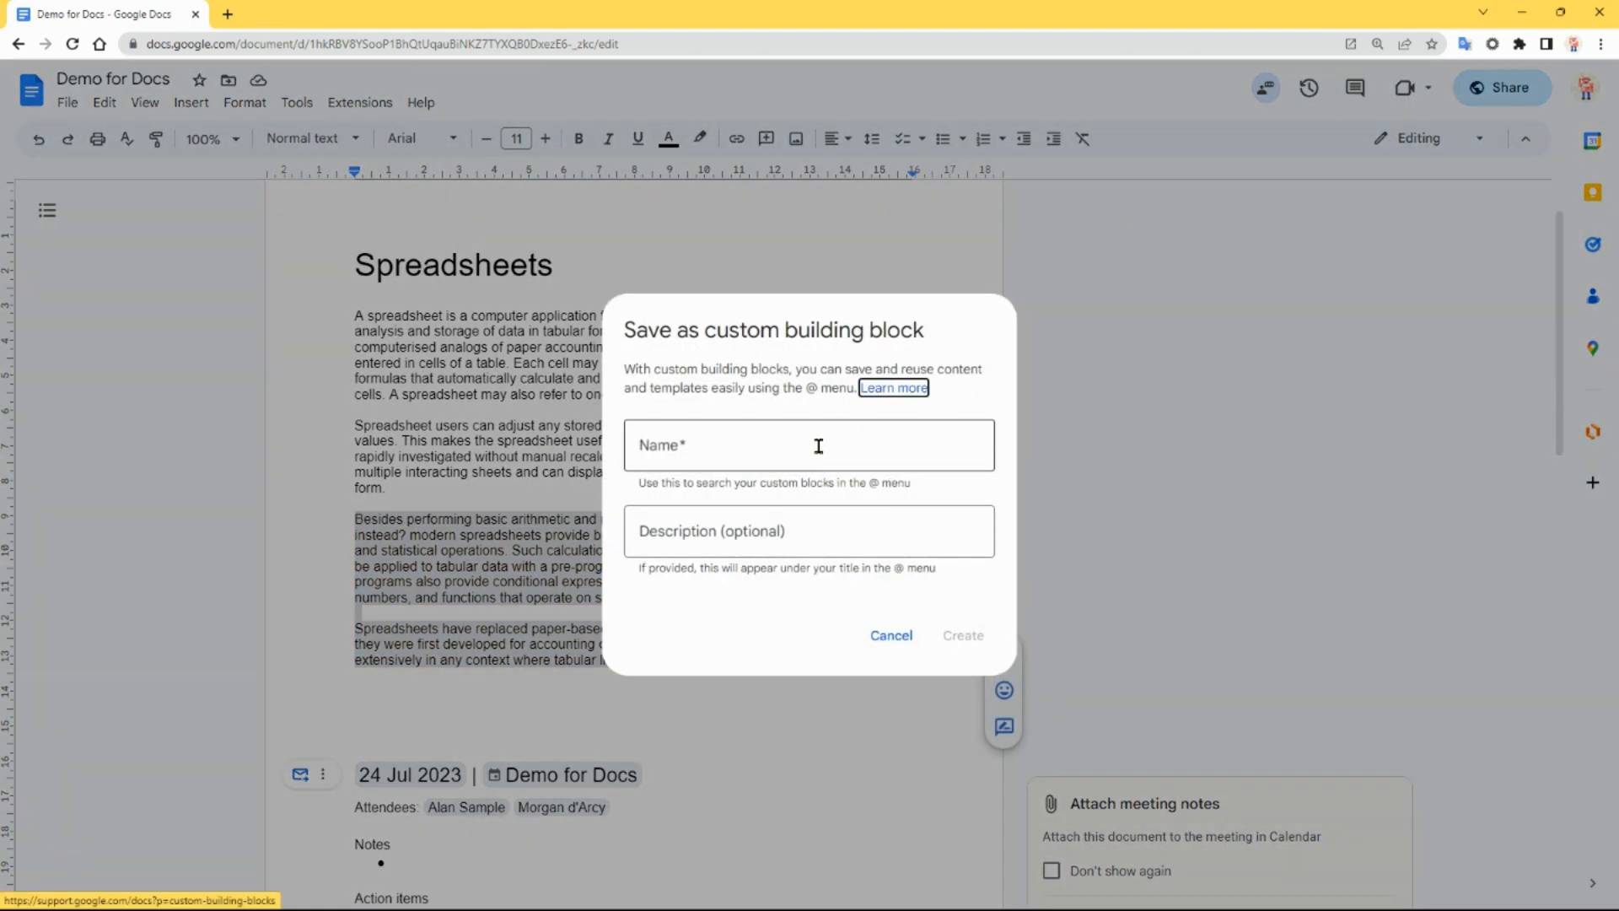
Step: Save the selected paragraphs as a custom building block named "demo" with the description "asasas"
{"action": "left_click", "coordinate": [800, 446]}
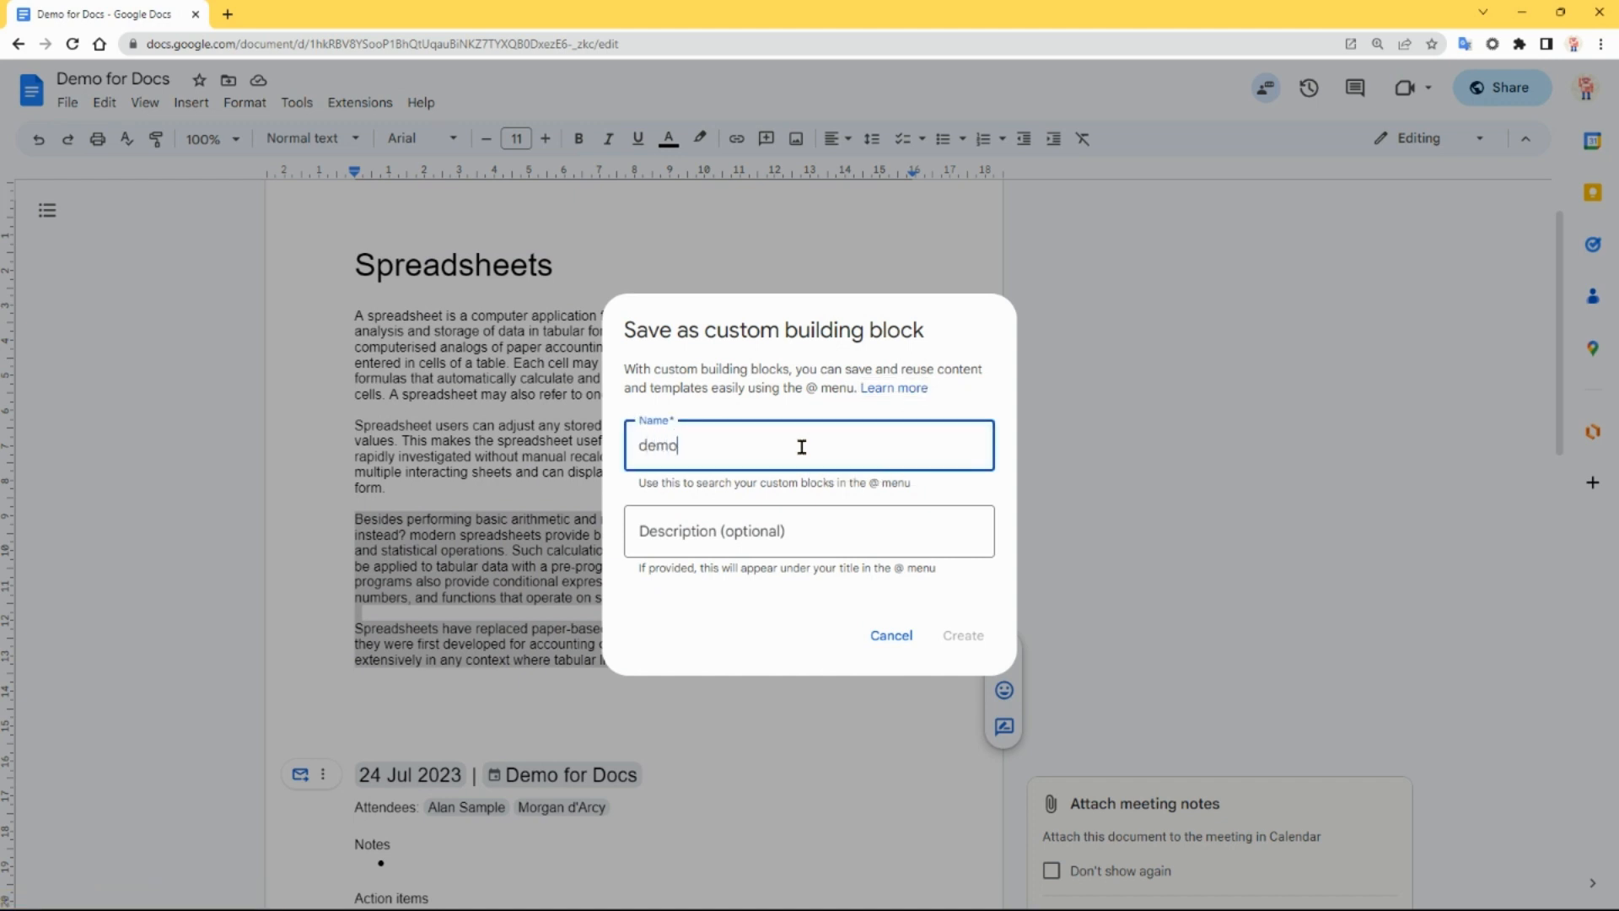
{"action": "left_click", "coordinate": [795, 533]}
{"action": "type", "text": "asasas"}
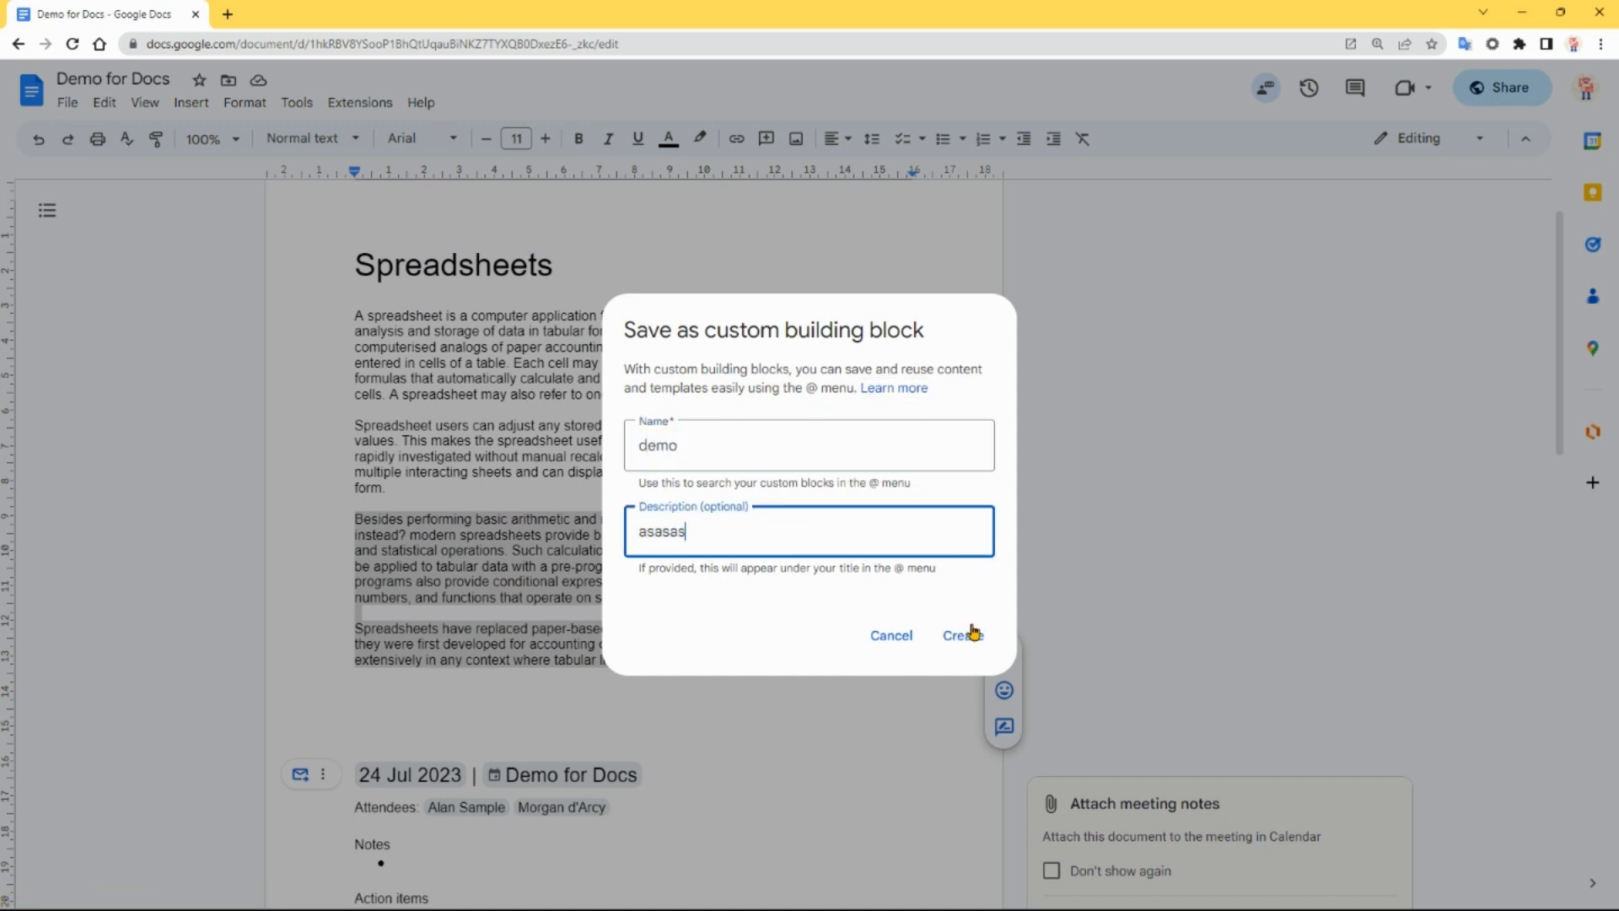
{"action": "left_click", "coordinate": [962, 635]}
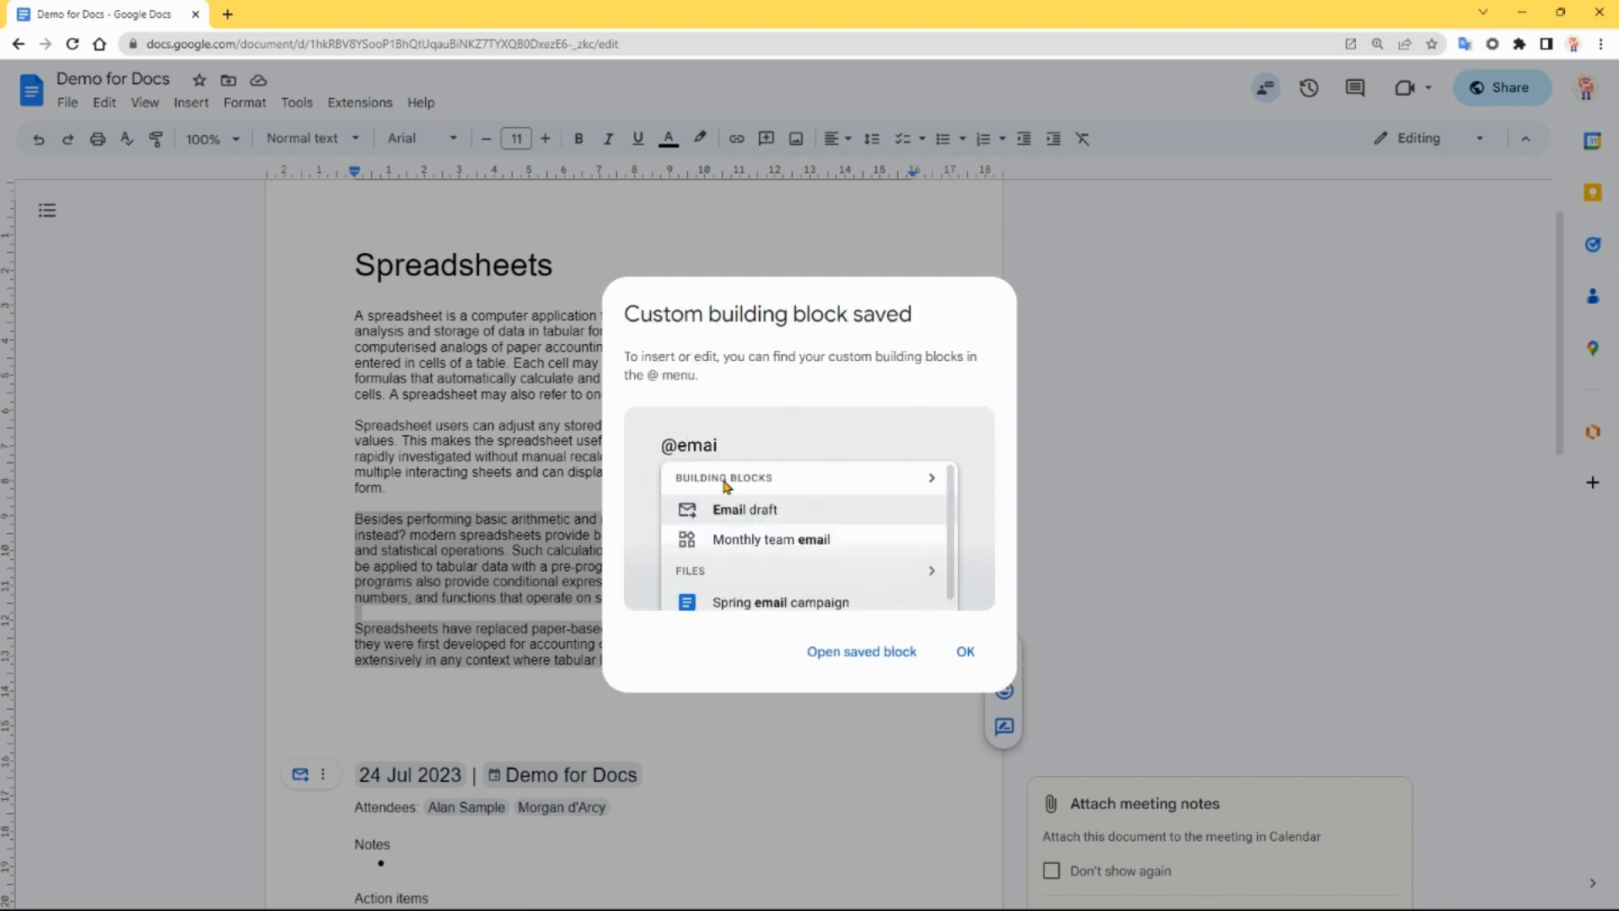
{"action": "left_click", "coordinate": [965, 652]}
Step: On the empty second page, bring up the full building blocks list with an @ entry and open the management of custom blocks
{"action": "scroll", "coordinate": [527, 669], "scroll_direction": "down", "scroll_amount": 10}
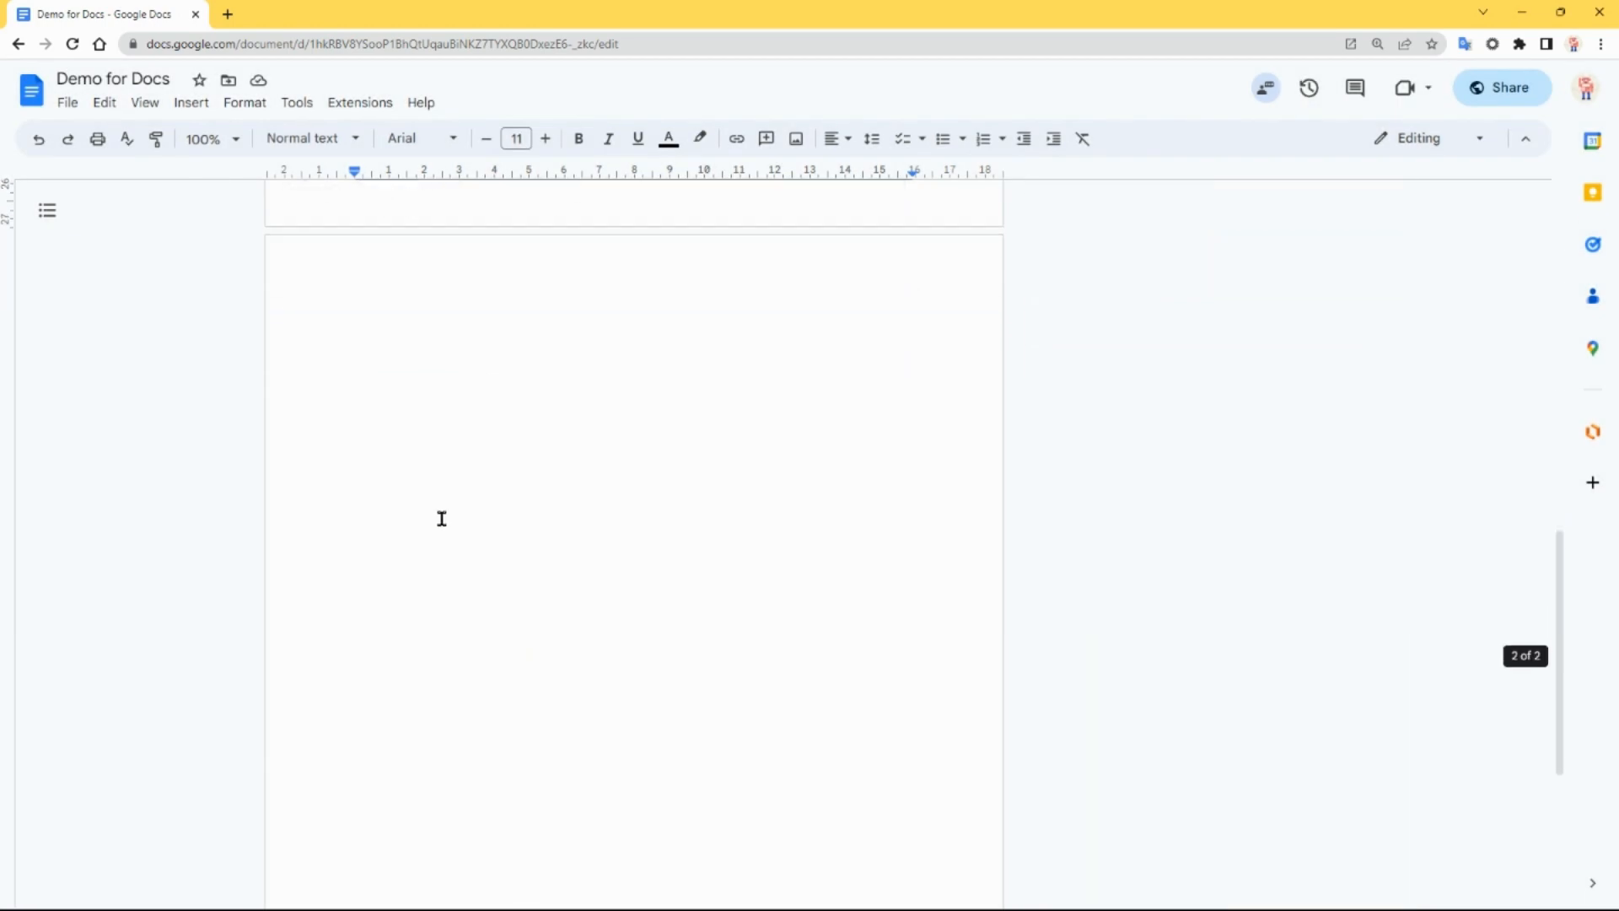
{"action": "scroll", "coordinate": [414, 461], "scroll_direction": "up", "scroll_amount": 1}
{"action": "left_click", "coordinate": [447, 459]}
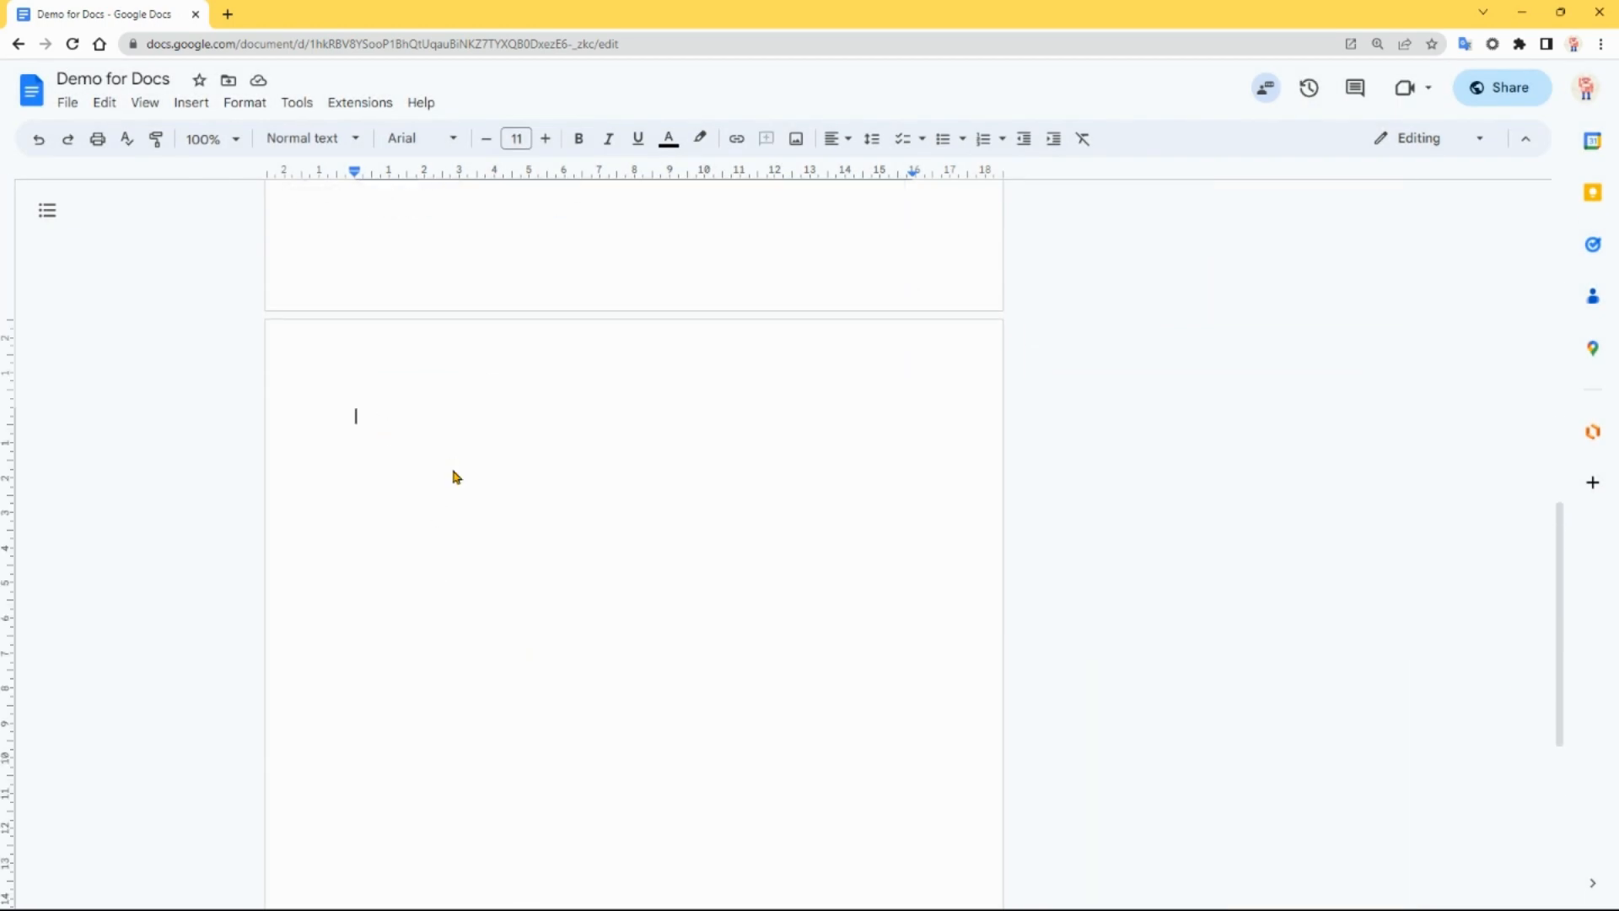
{"action": "type", "text": "@"}
{"action": "scroll", "coordinate": [496, 560], "scroll_direction": "down", "scroll_amount": 5}
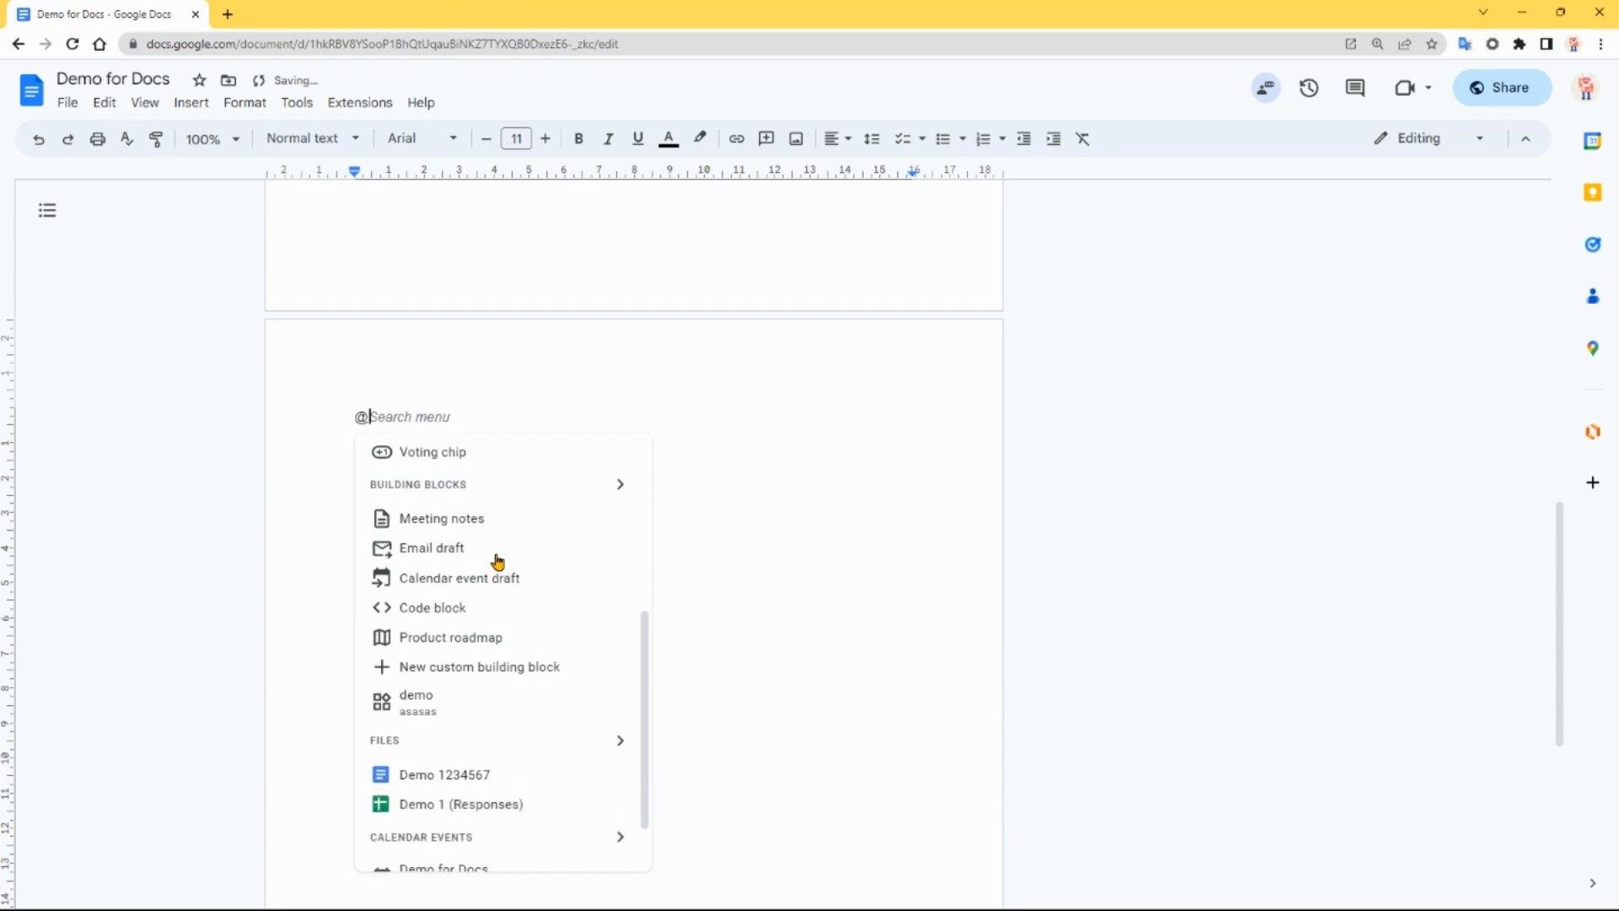
{"action": "mouse_move", "coordinate": [462, 701]}
{"action": "left_click", "coordinate": [620, 484]}
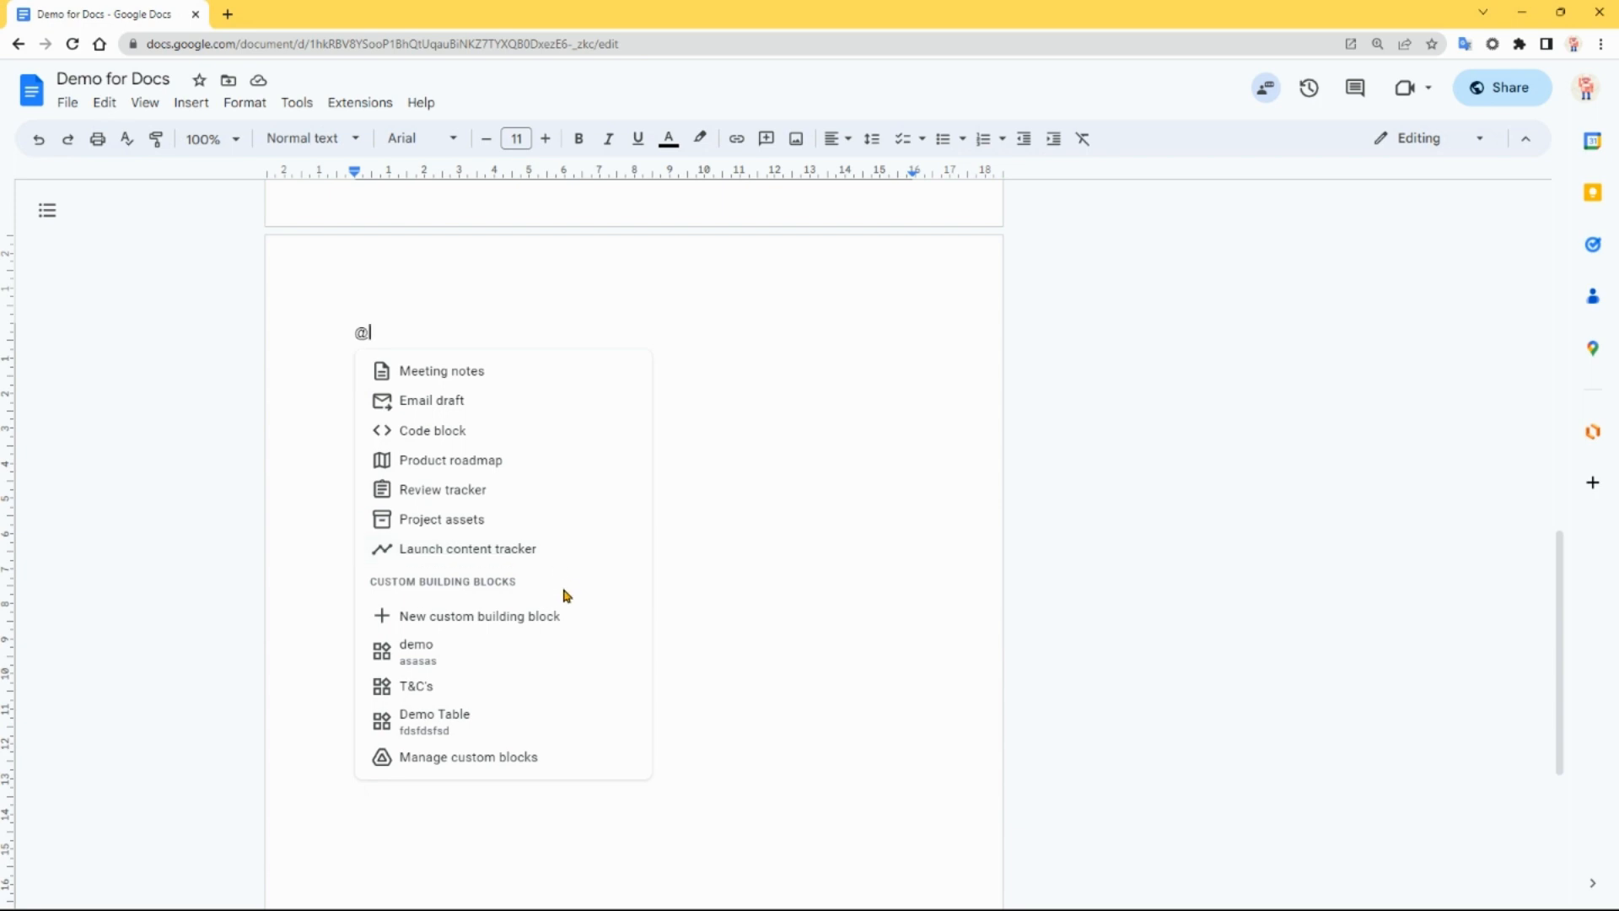
{"action": "left_click", "coordinate": [491, 759]}
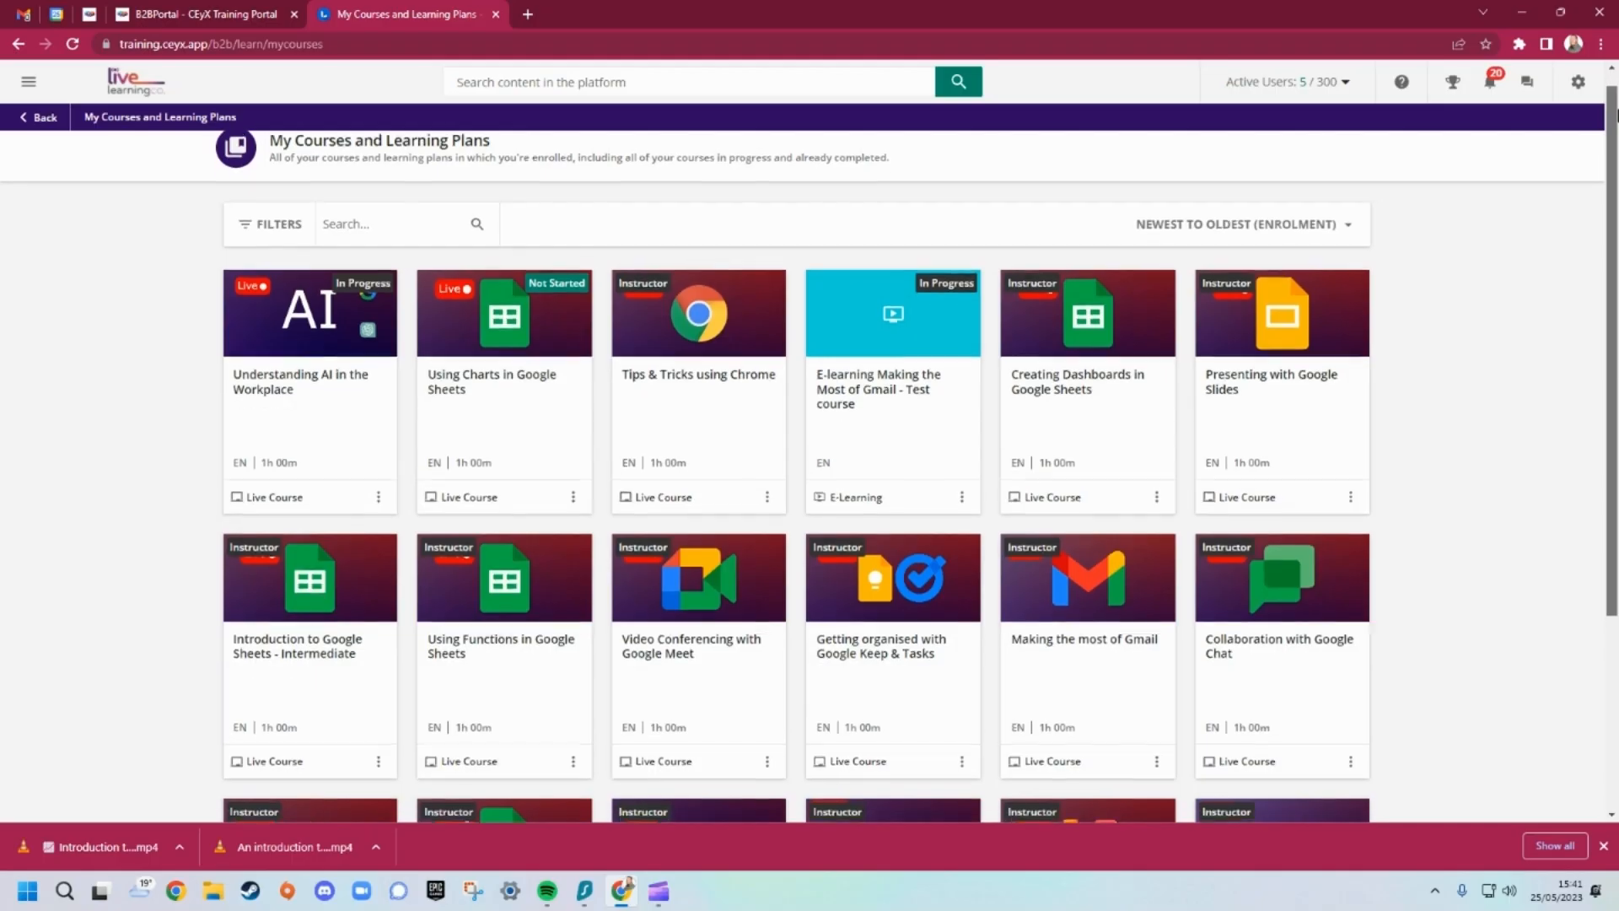
{"action": "scroll", "coordinate": [1616, 238], "scroll_direction": "down", "scroll_amount": 5}
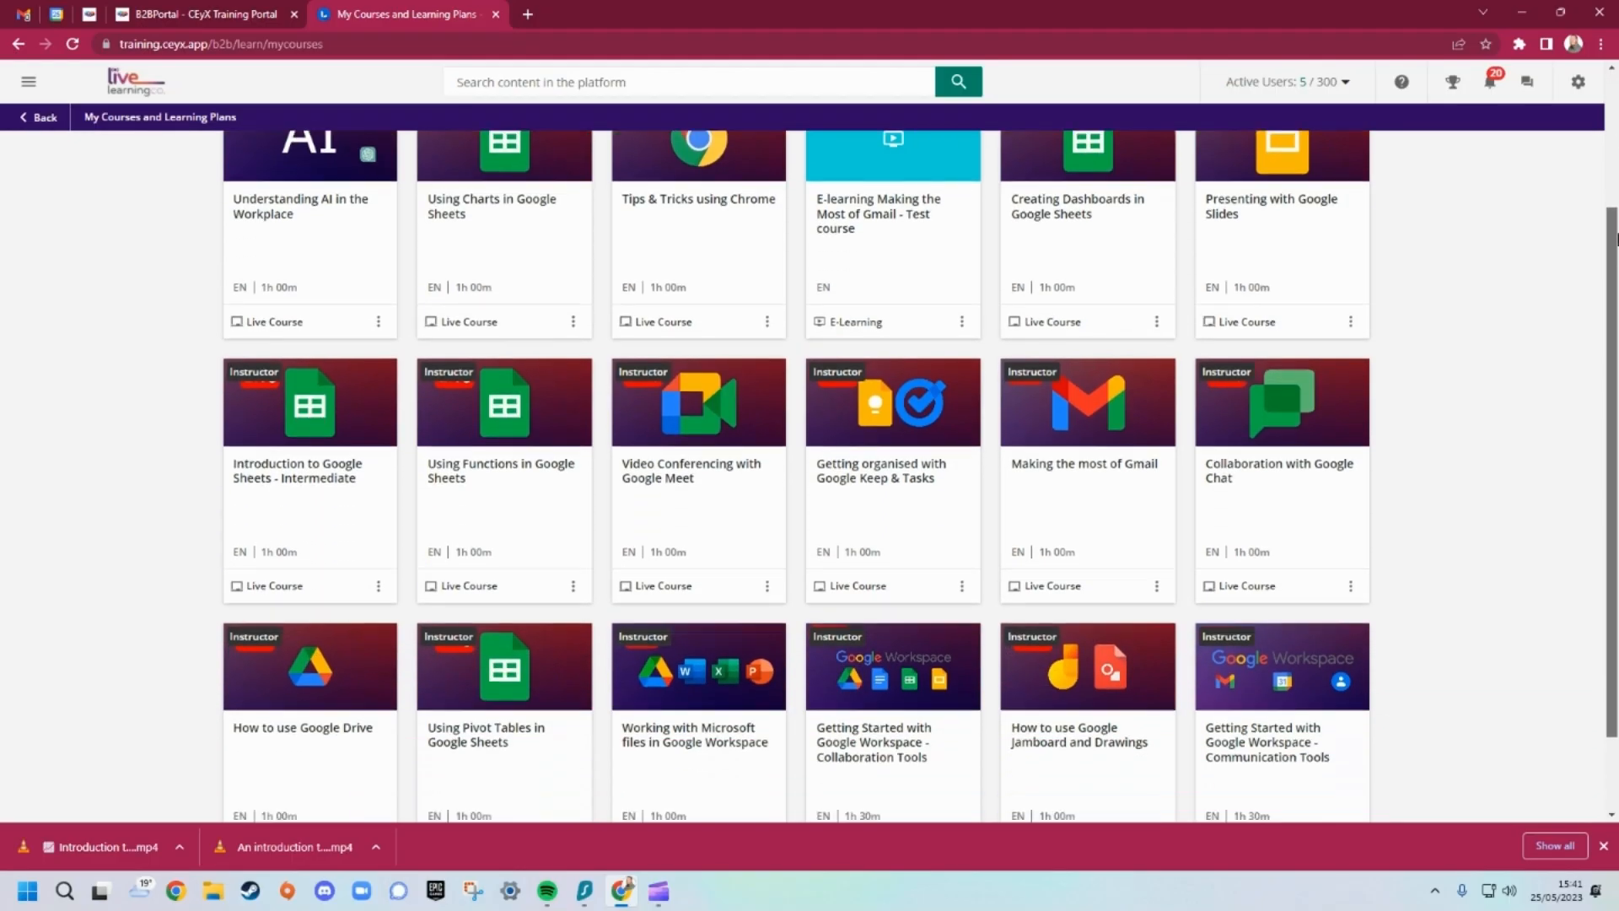
{"action": "left_click_drag", "start_coordinate": [1617, 239], "coordinate": [1616, 397]}
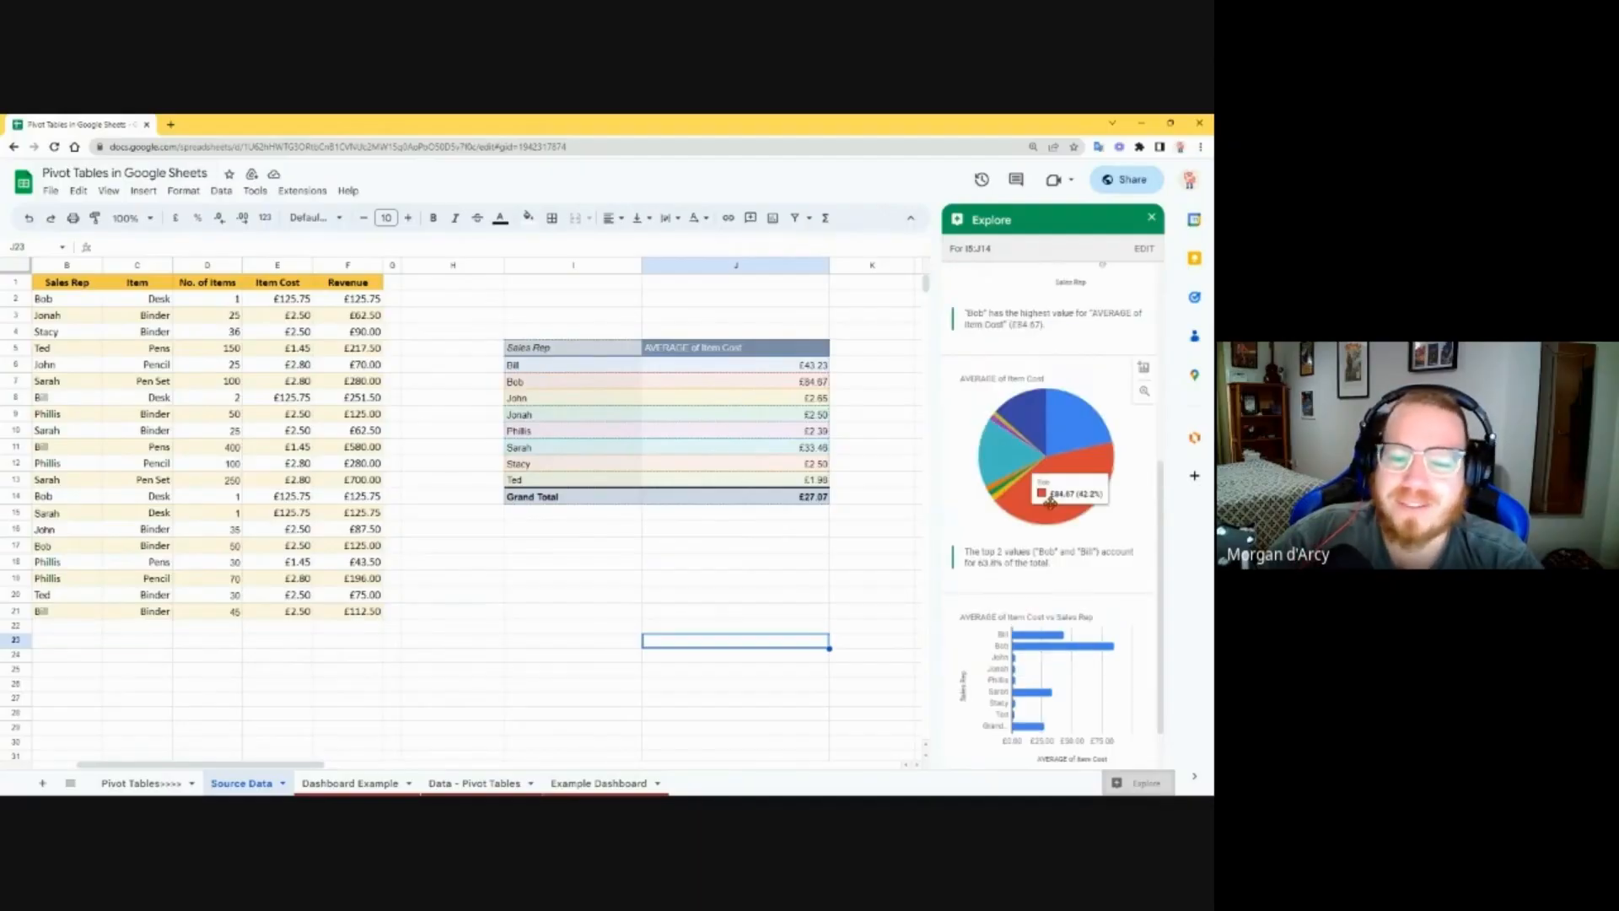
{"action": "scroll", "coordinate": [1045, 476], "scroll_direction": "up", "scroll_amount": 2}
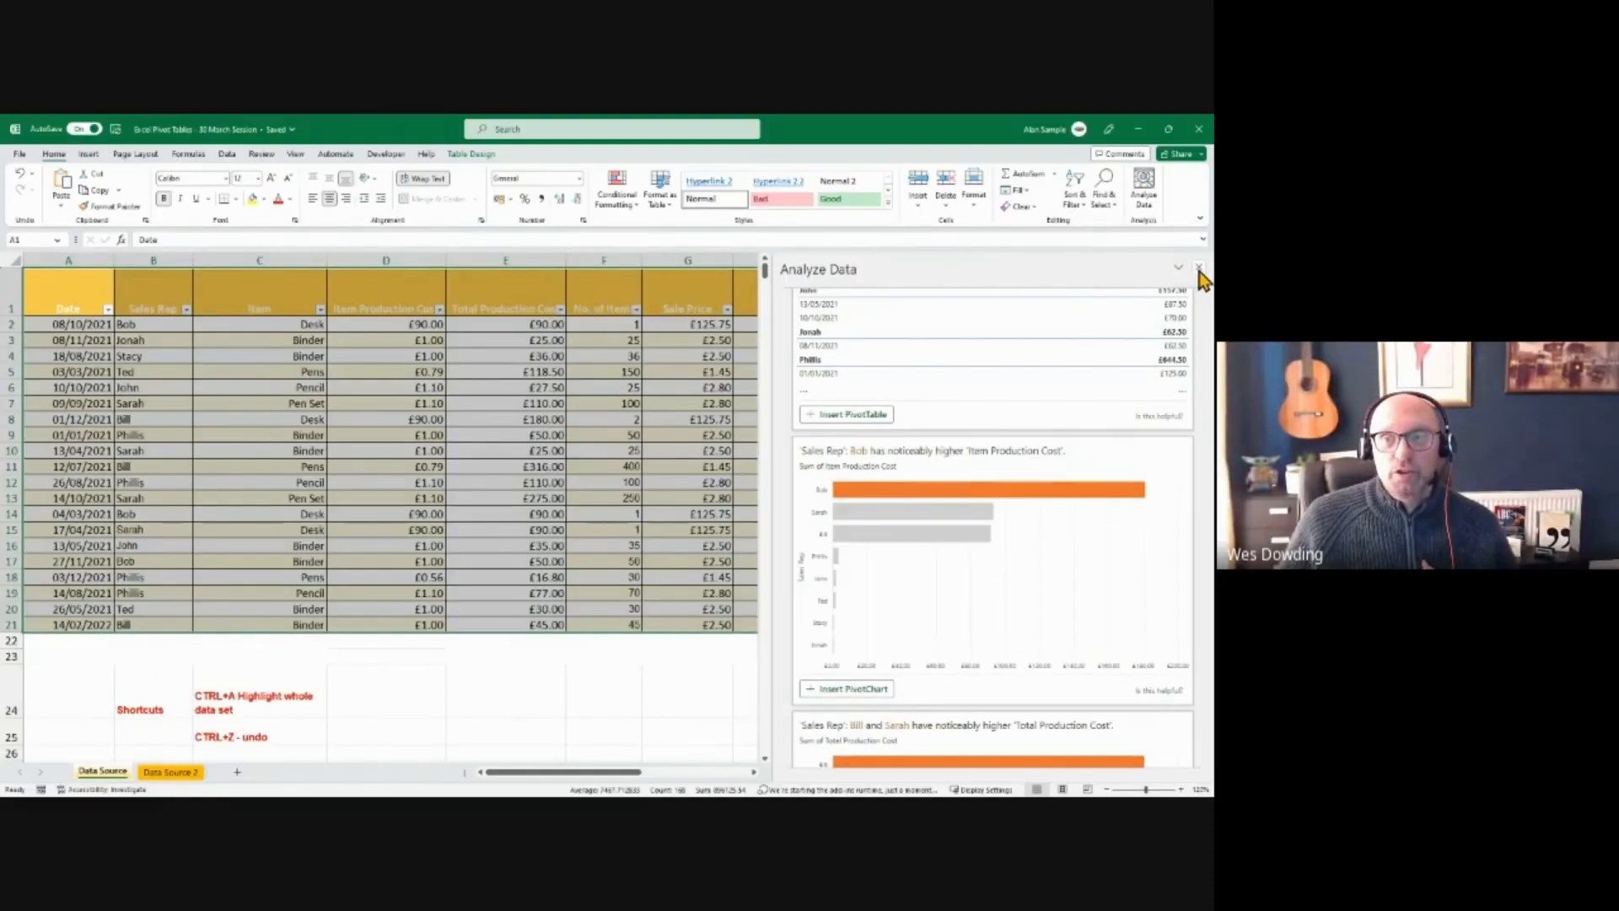
{"action": "left_click", "coordinate": [1198, 268]}
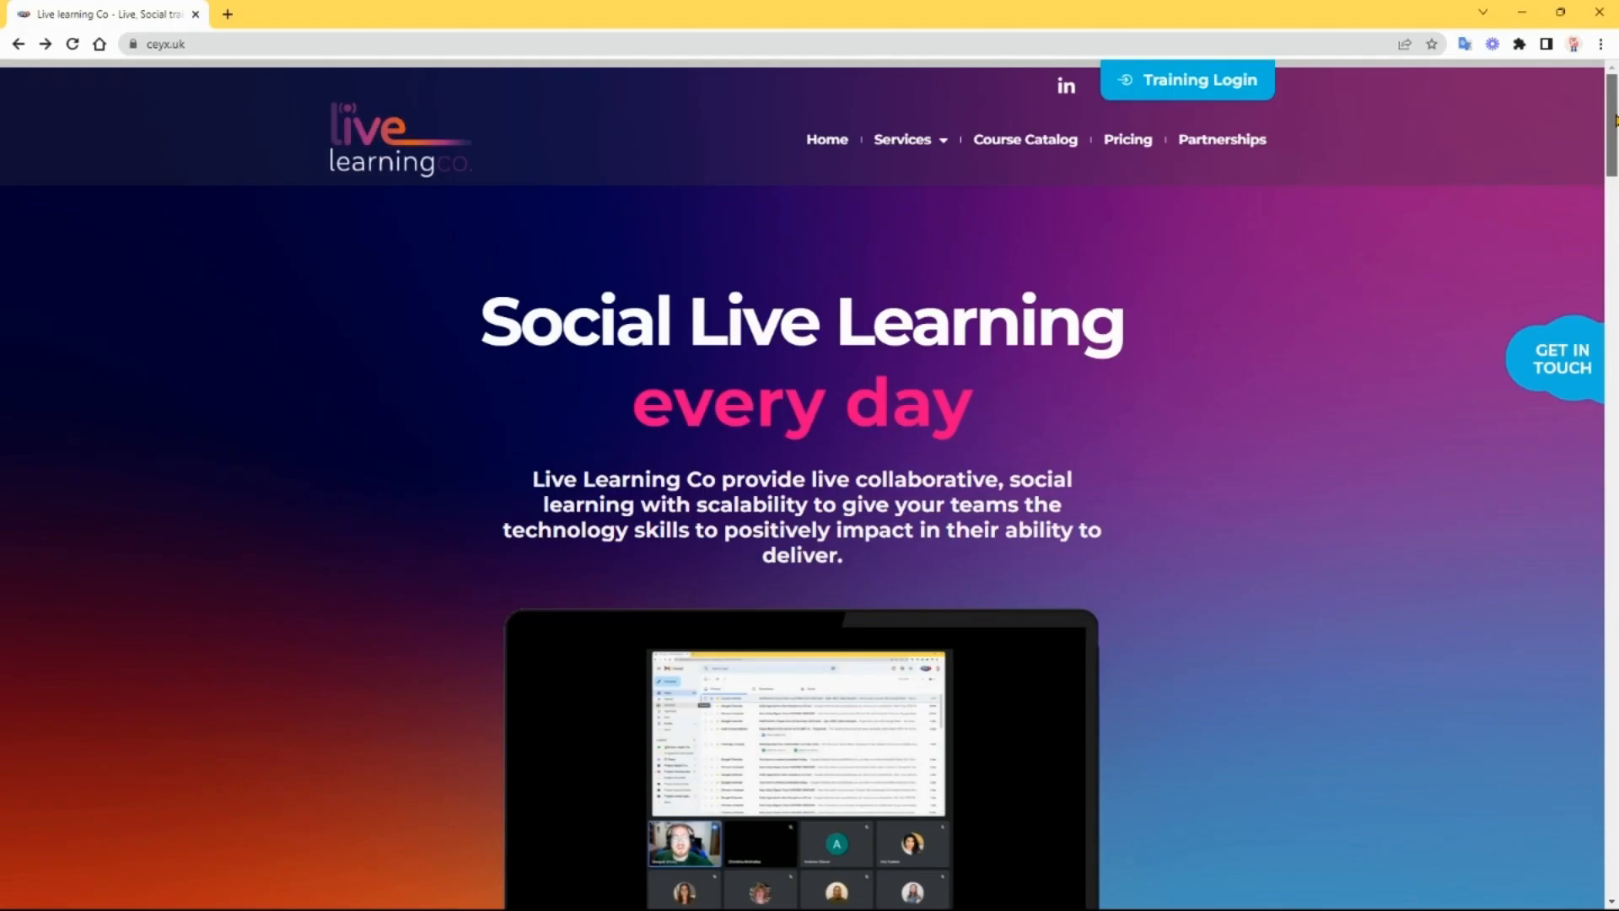
{"action": "scroll", "coordinate": [1614, 139], "scroll_direction": "down", "scroll_amount": 2}
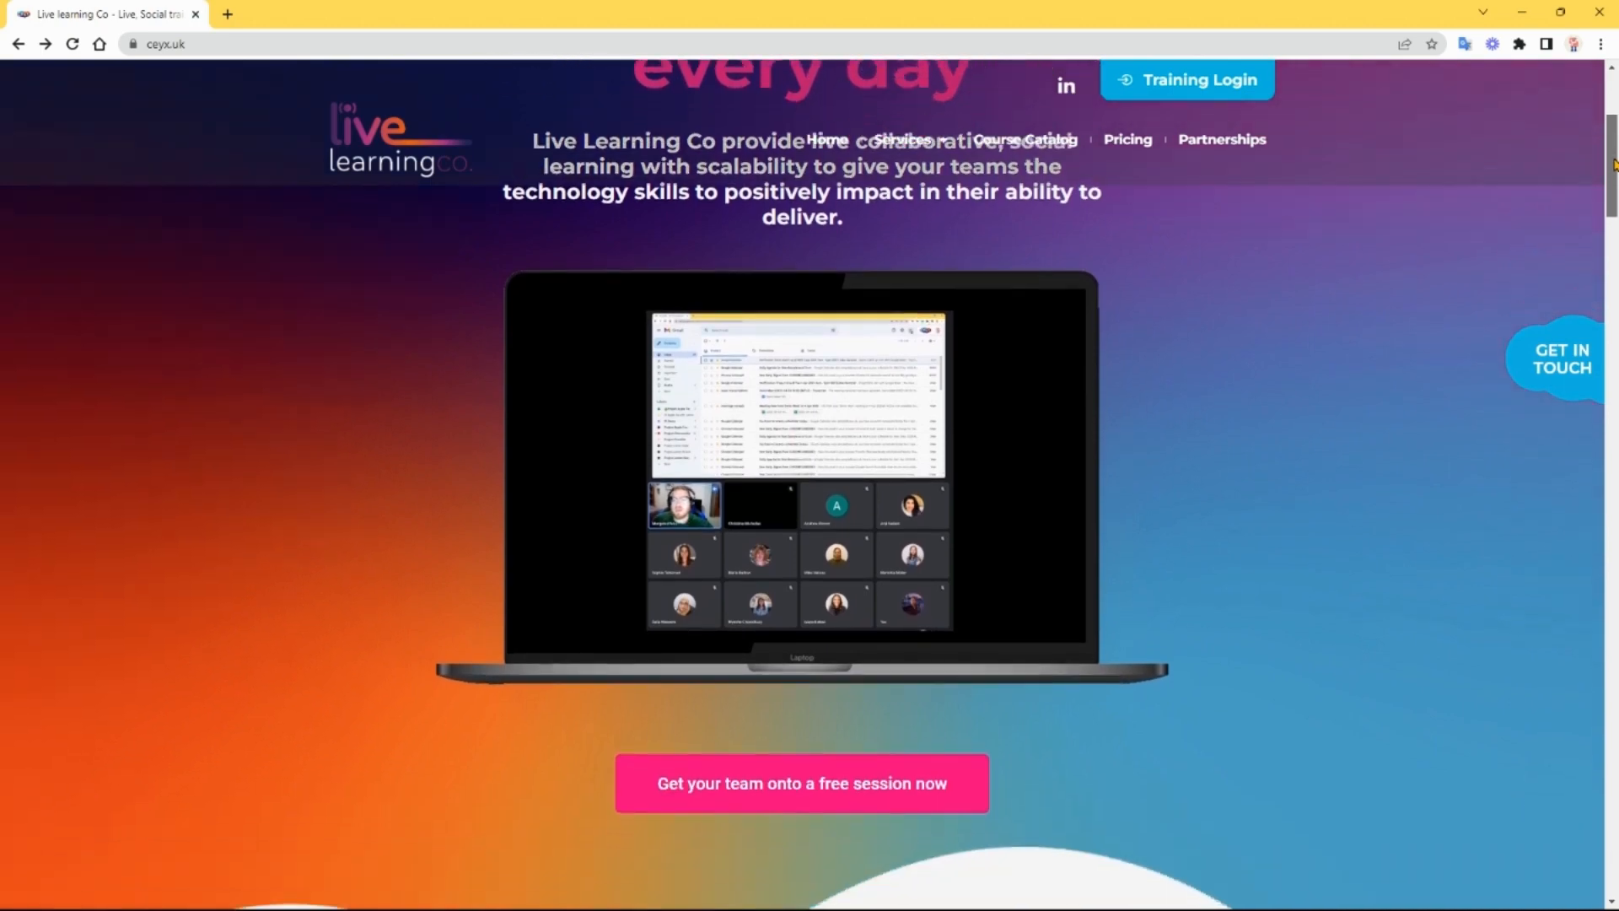